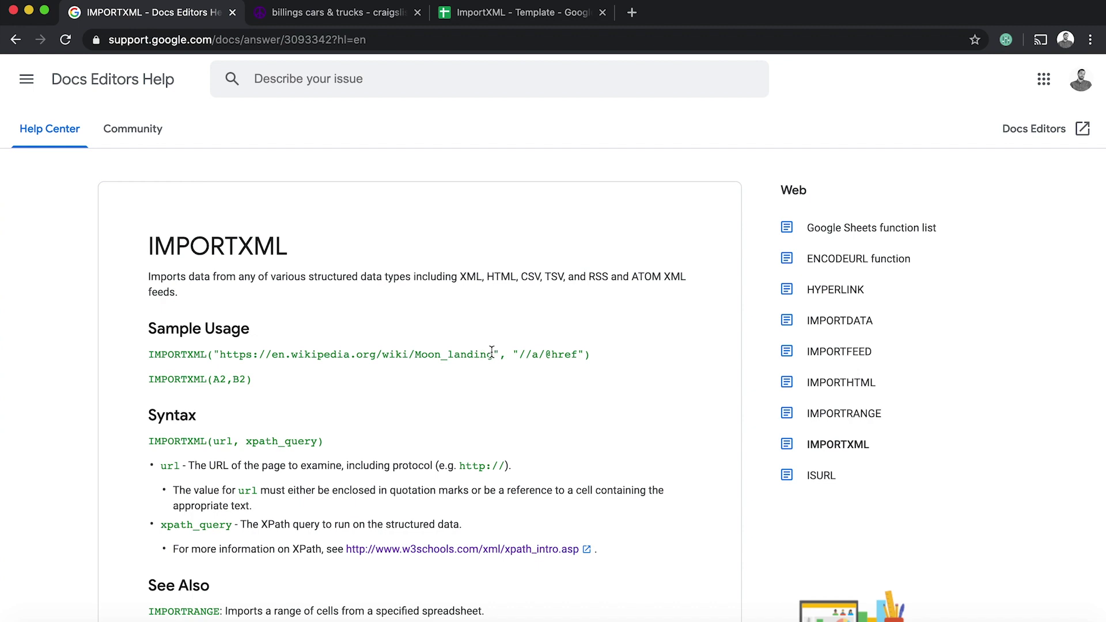
{"action": "left_click_drag", "start_coordinate": [493, 353], "coordinate": [221, 355]}
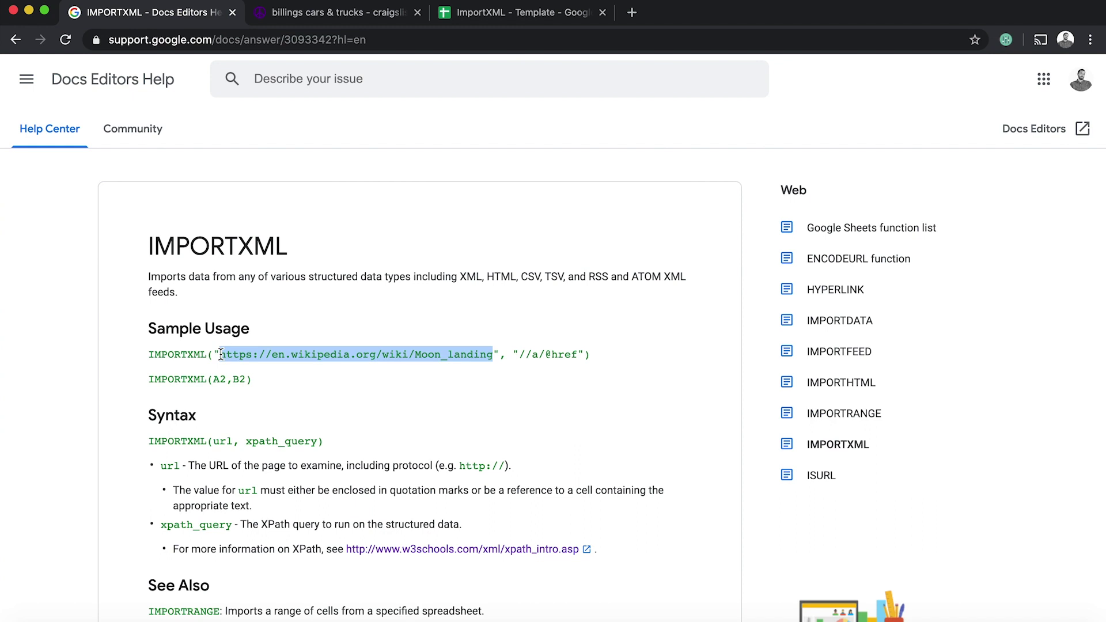
{"action": "left_click_drag", "start_coordinate": [499, 354], "coordinate": [212, 378]}
{"action": "triple_click", "coordinate": [277, 353]}
{"action": "left_click", "coordinate": [343, 375]}
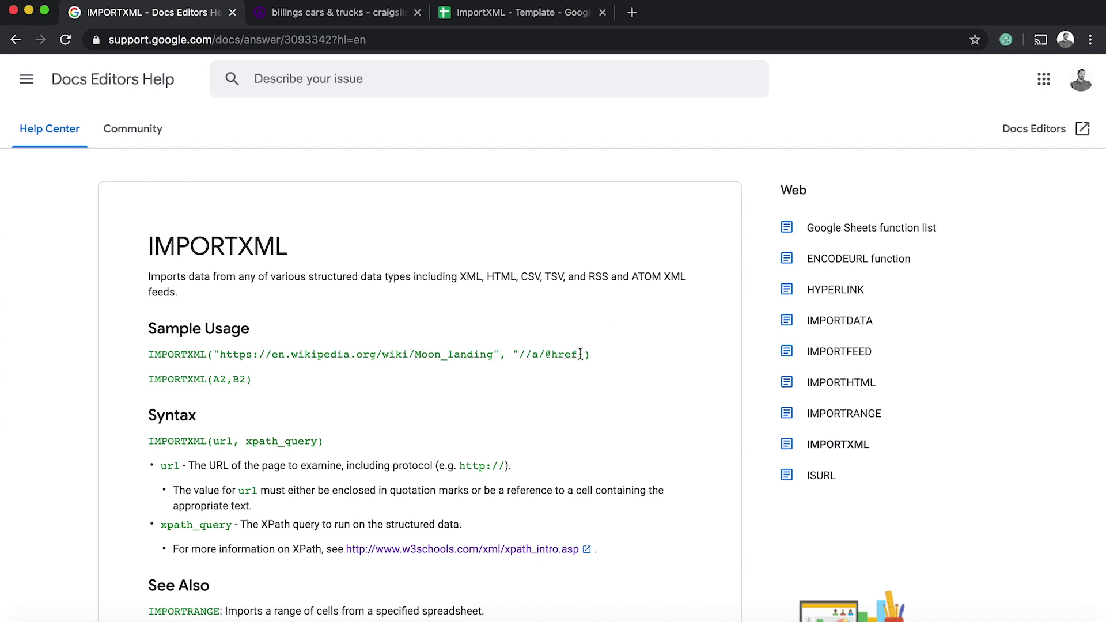
{"action": "left_click_drag", "start_coordinate": [580, 354], "coordinate": [521, 353]}
{"action": "left_click", "coordinate": [521, 352]}
Open the developer tools on the Craigslist cars & trucks listings page
{"action": "left_click", "coordinate": [285, 12]}
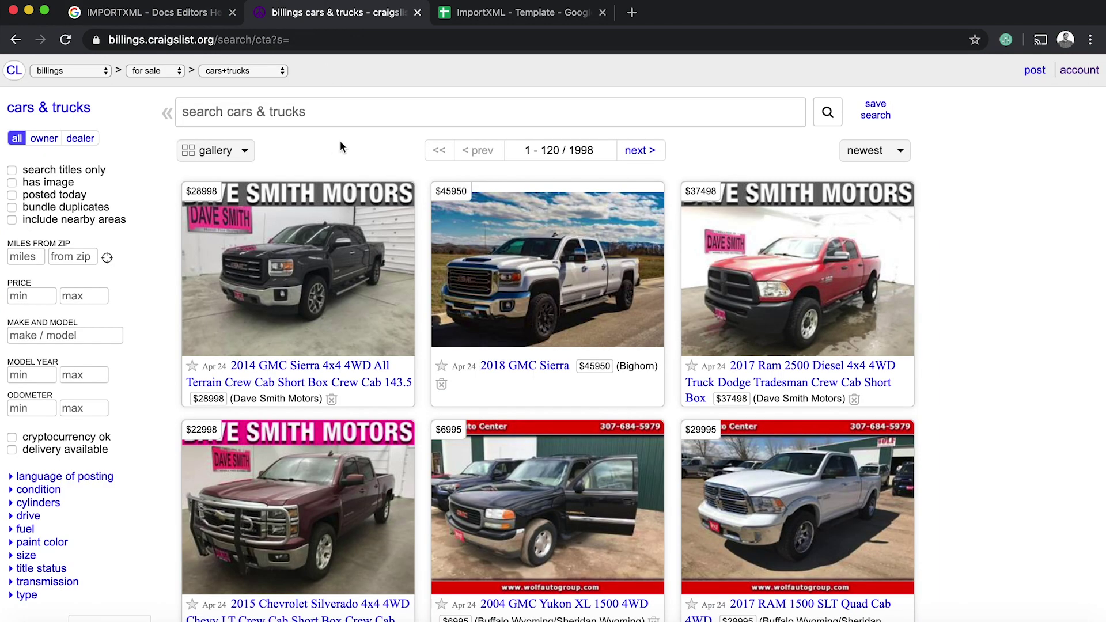
{"action": "triple_click", "coordinate": [225, 400]}
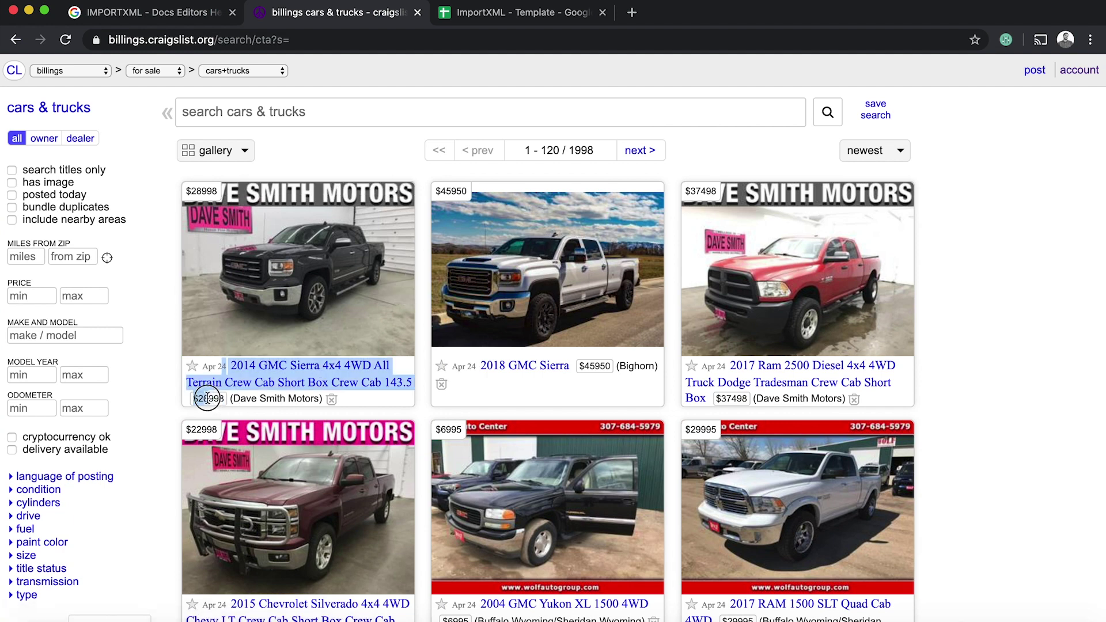
{"action": "left_click", "coordinate": [206, 398]}
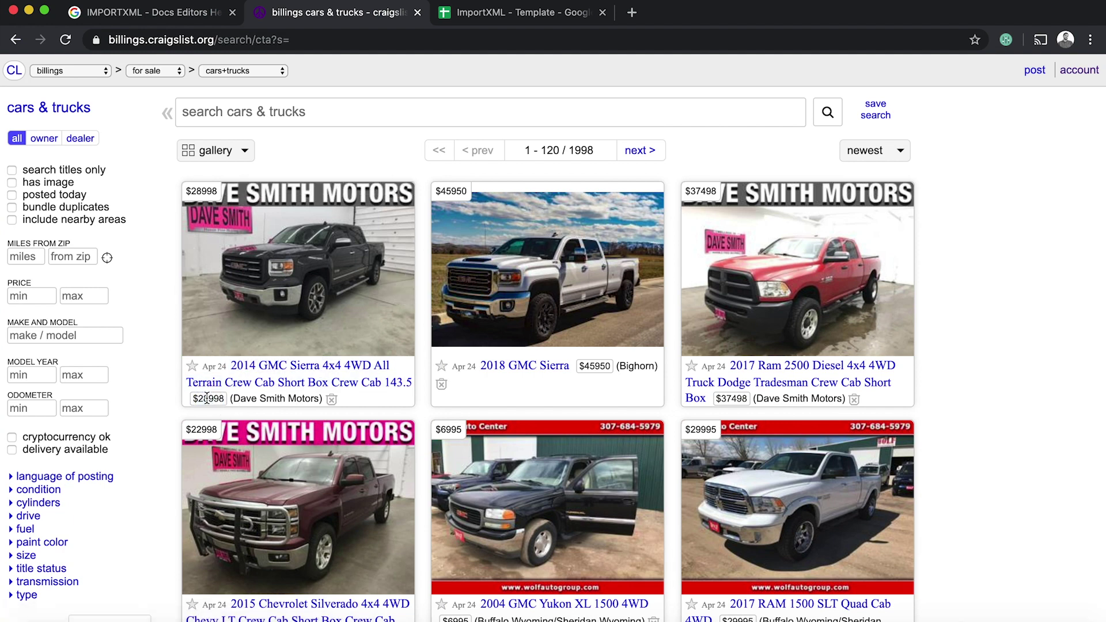
{"action": "right_click", "coordinate": [419, 274]}
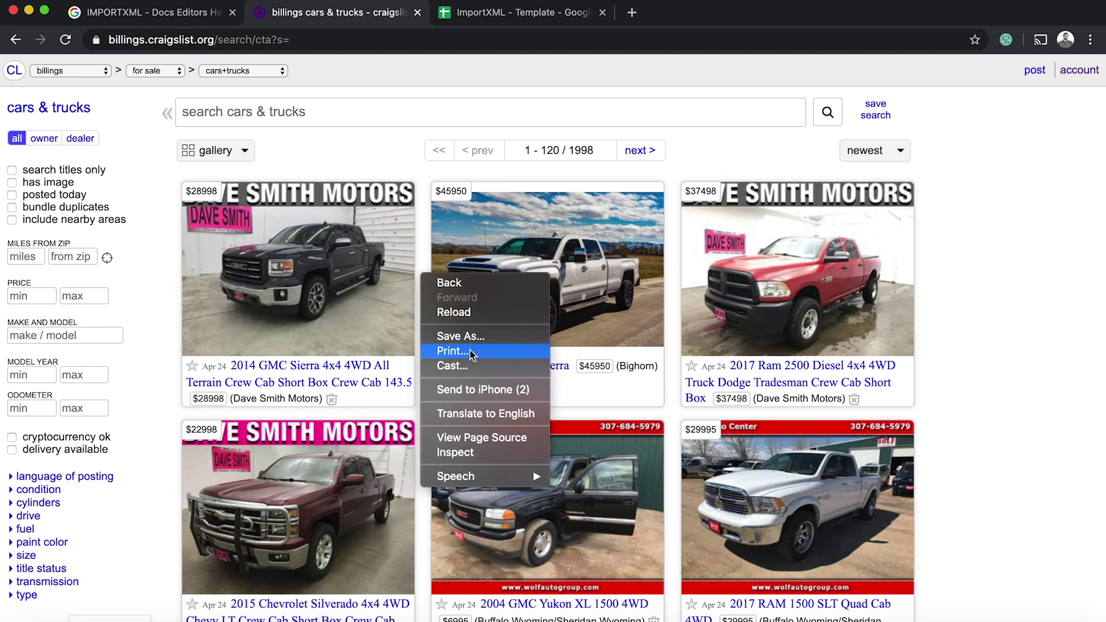
{"action": "left_click", "coordinate": [455, 452]}
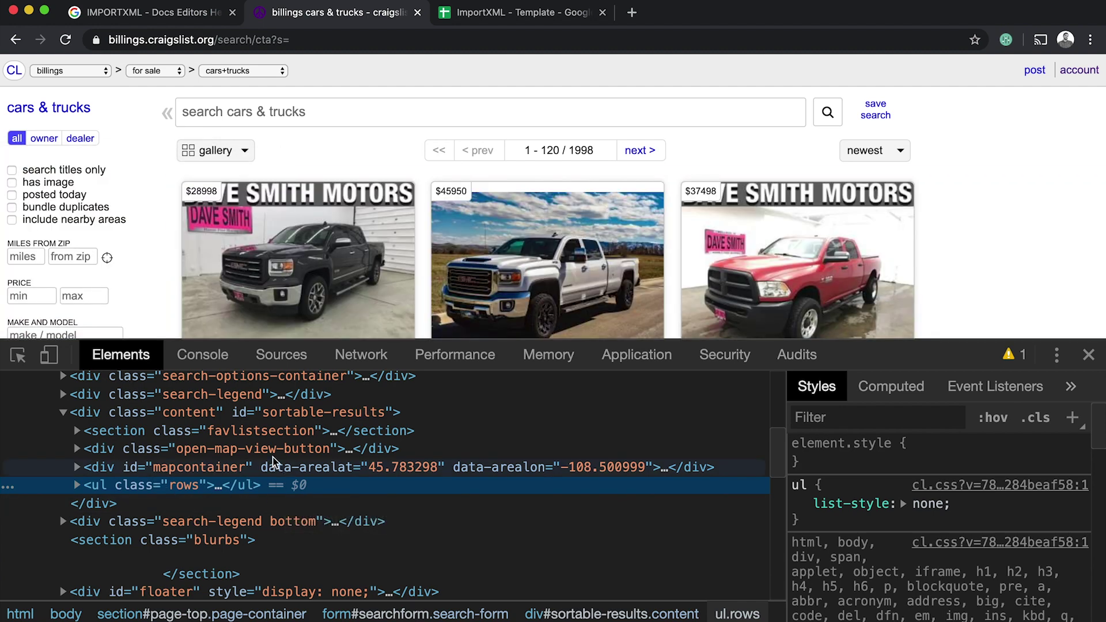
Copy the XPath of the ul element that holds the listings
{"action": "right_click", "coordinate": [261, 487]}
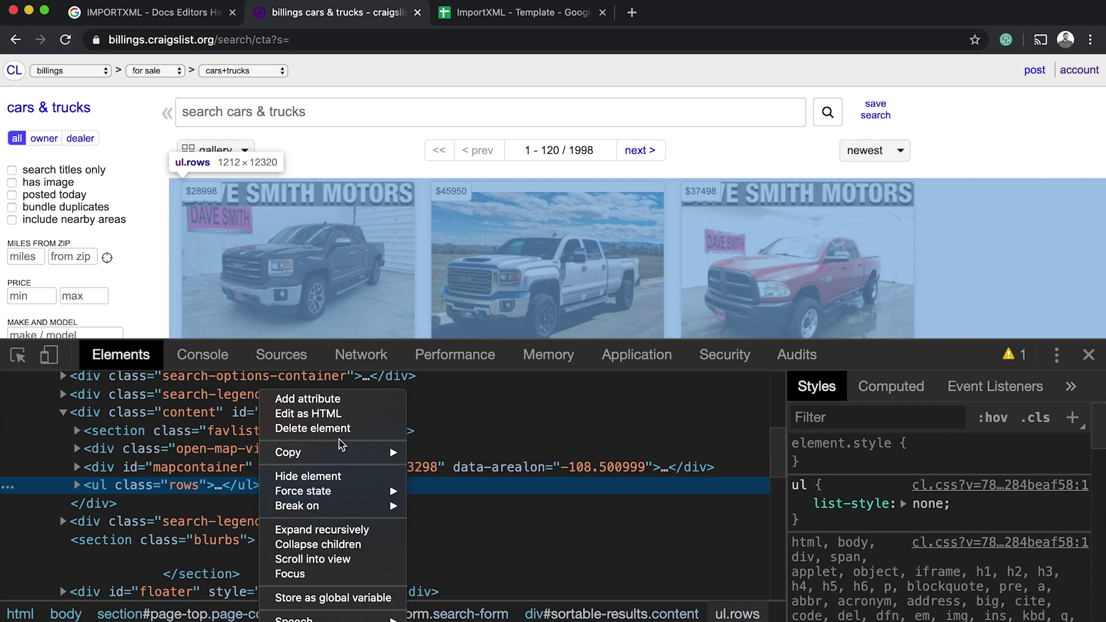
{"action": "mouse_move", "coordinate": [341, 454]}
{"action": "left_click", "coordinate": [497, 565]}
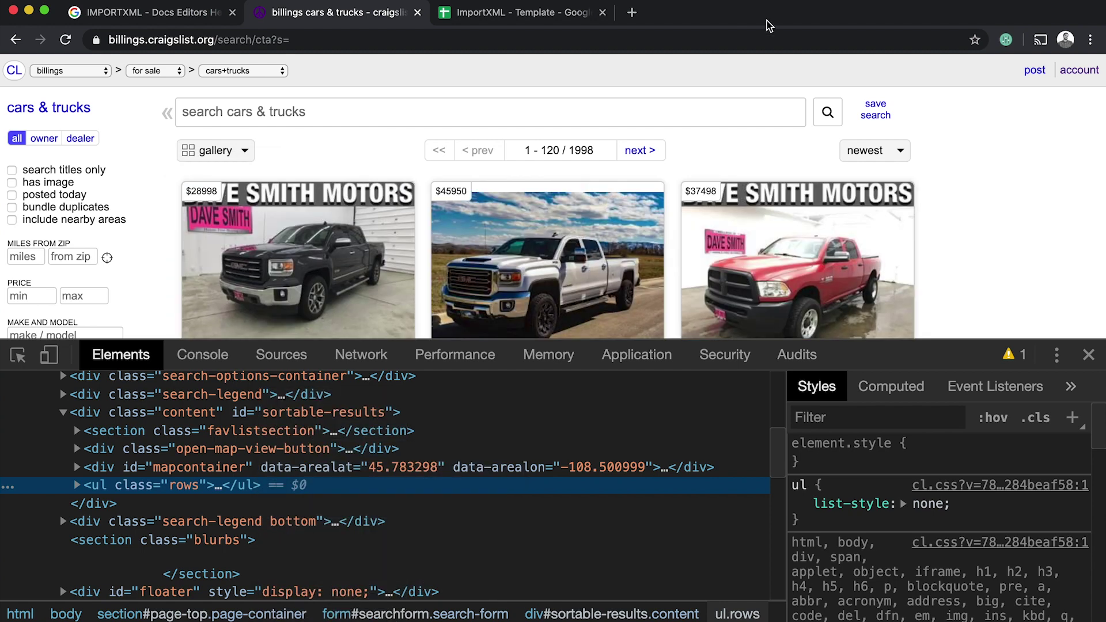
{"action": "left_click", "coordinate": [470, 12]}
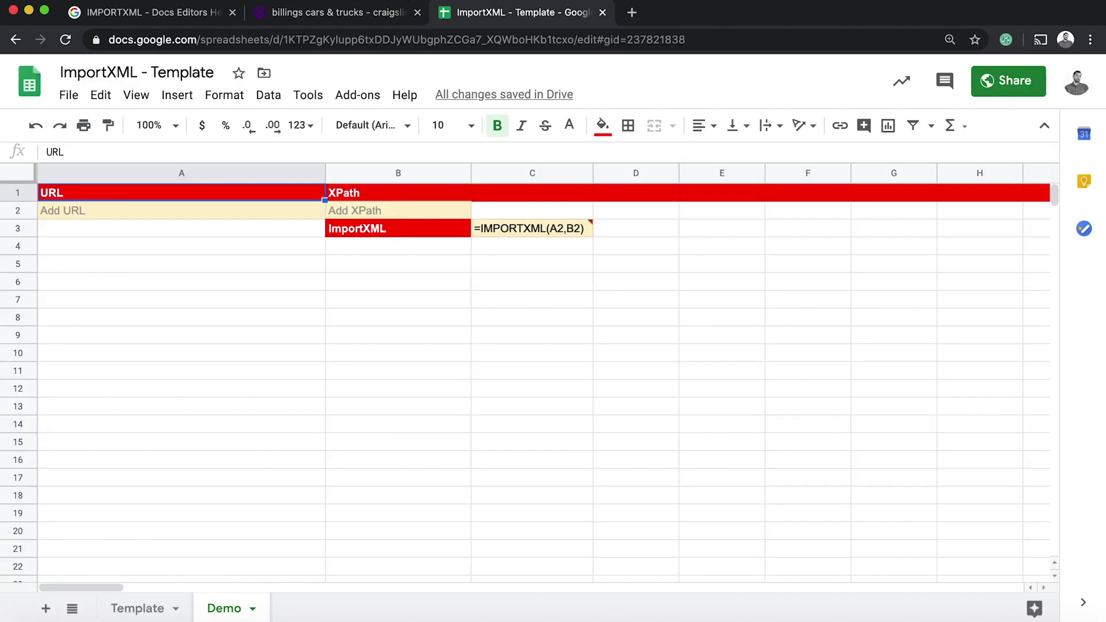
{"action": "left_click", "coordinate": [345, 212]}
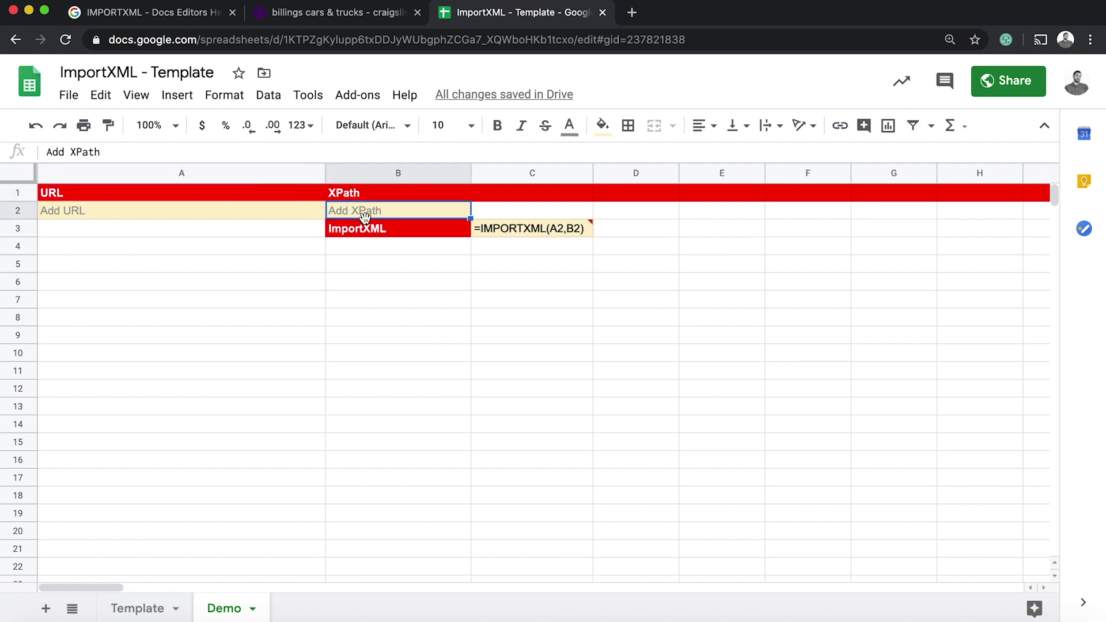
{"action": "type", "text": "//*[@id=\"sortable-results\"]/ul"}
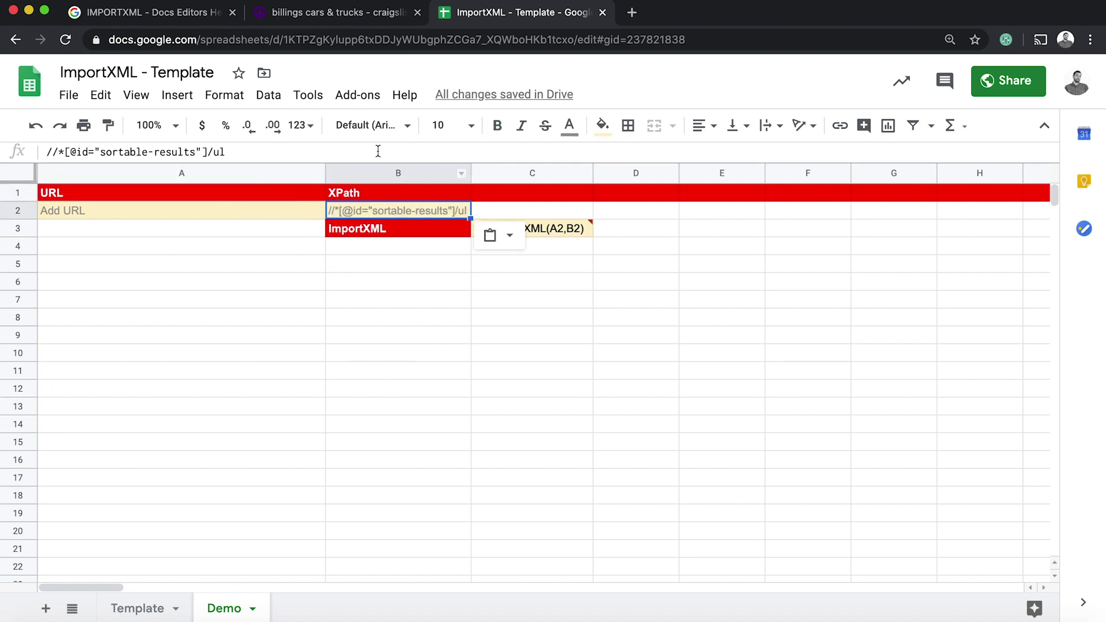
{"action": "left_click", "coordinate": [123, 17]}
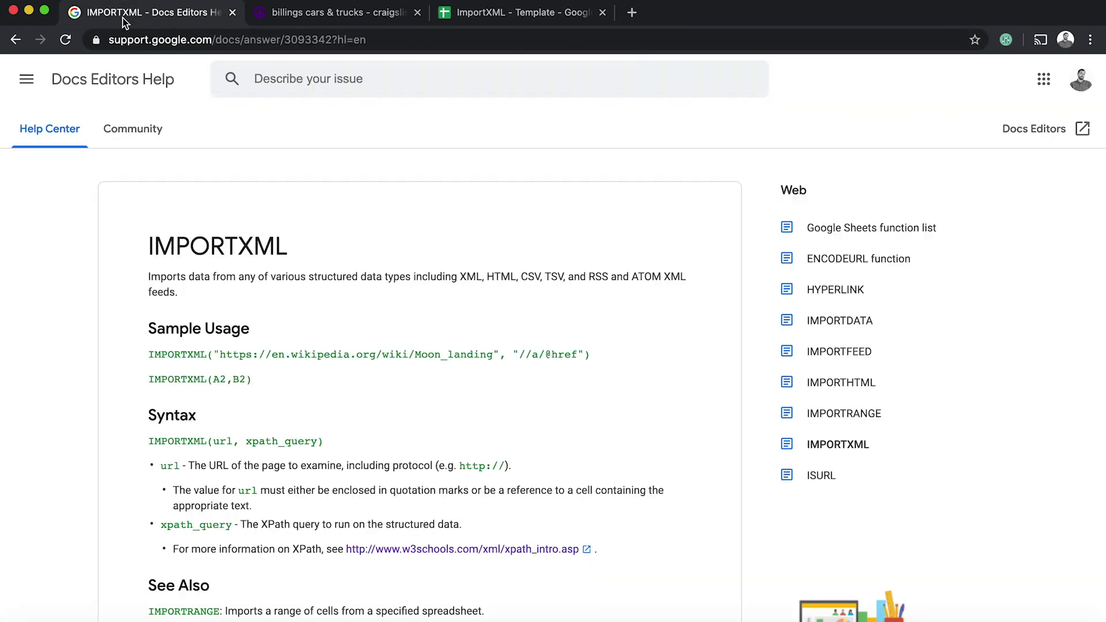
Copy the Craigslist search page URL and close the developer tools panel
{"action": "left_click", "coordinate": [346, 16]}
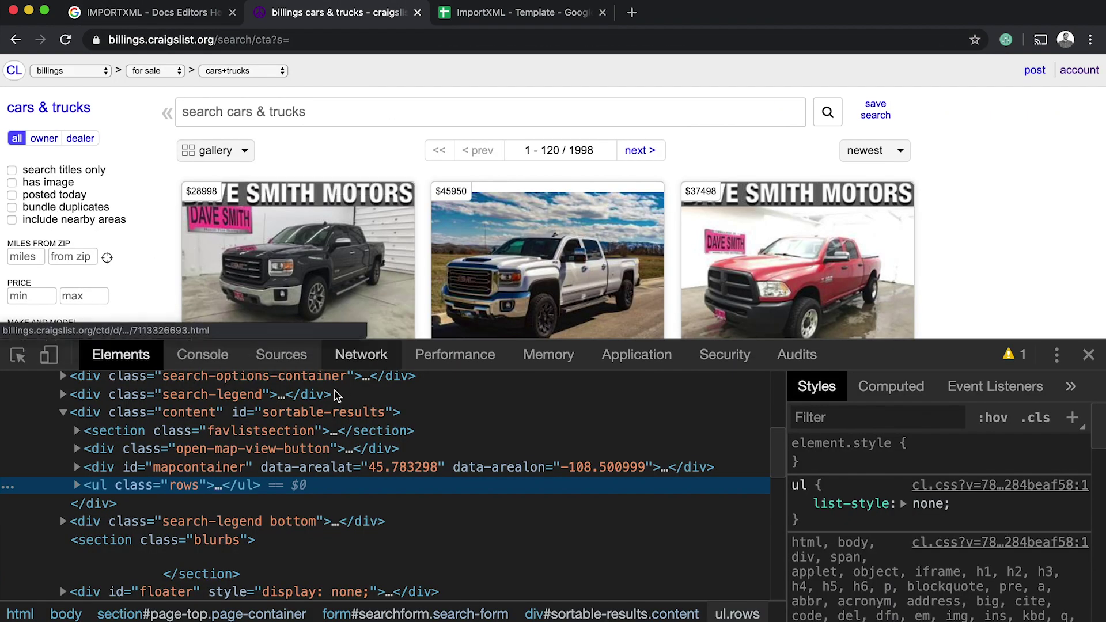
{"action": "left_click", "coordinate": [234, 39]}
{"action": "key", "text": "ctrl+c"}
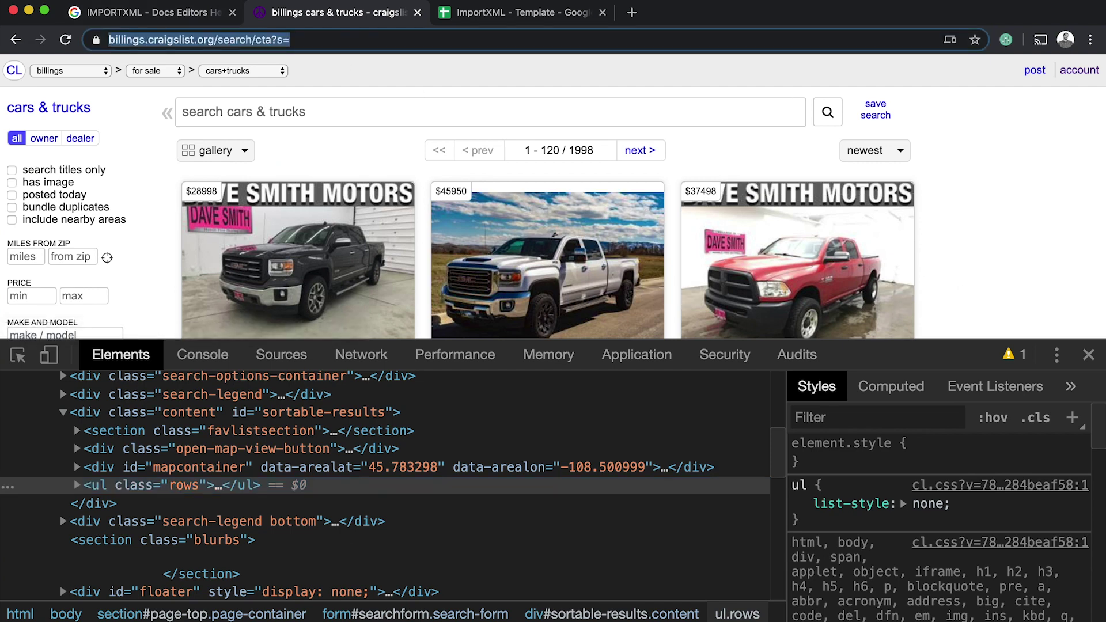
{"action": "left_click", "coordinate": [1089, 356]}
{"action": "left_click", "coordinate": [1089, 355]}
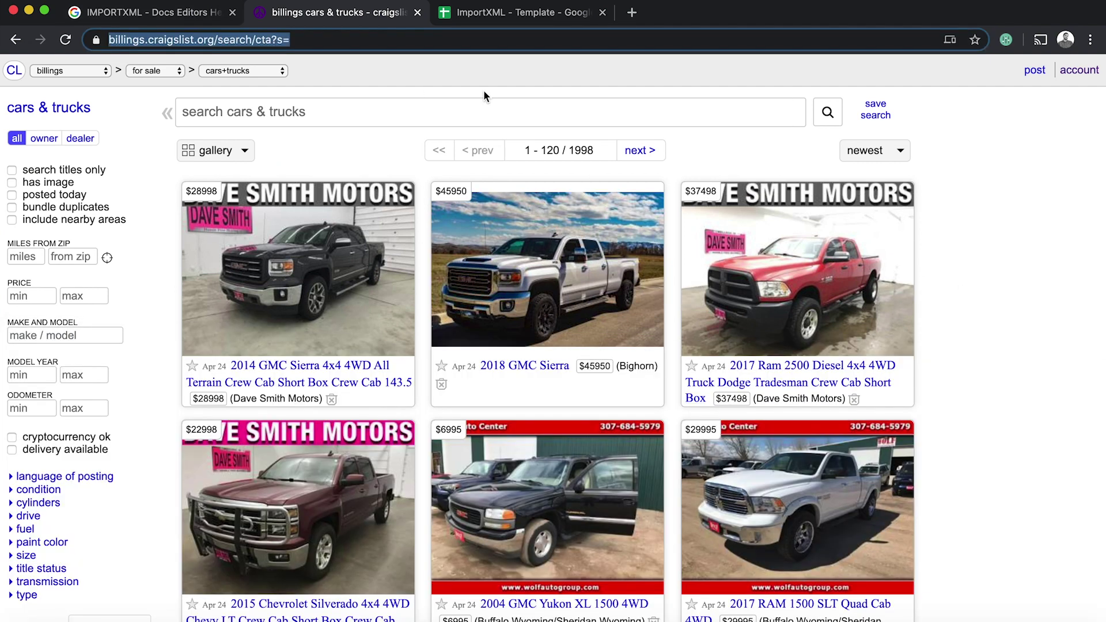
Check the 120-per-page and 1998 total listing counts, then return to the spreadsheet
{"action": "double_click", "coordinate": [550, 151]}
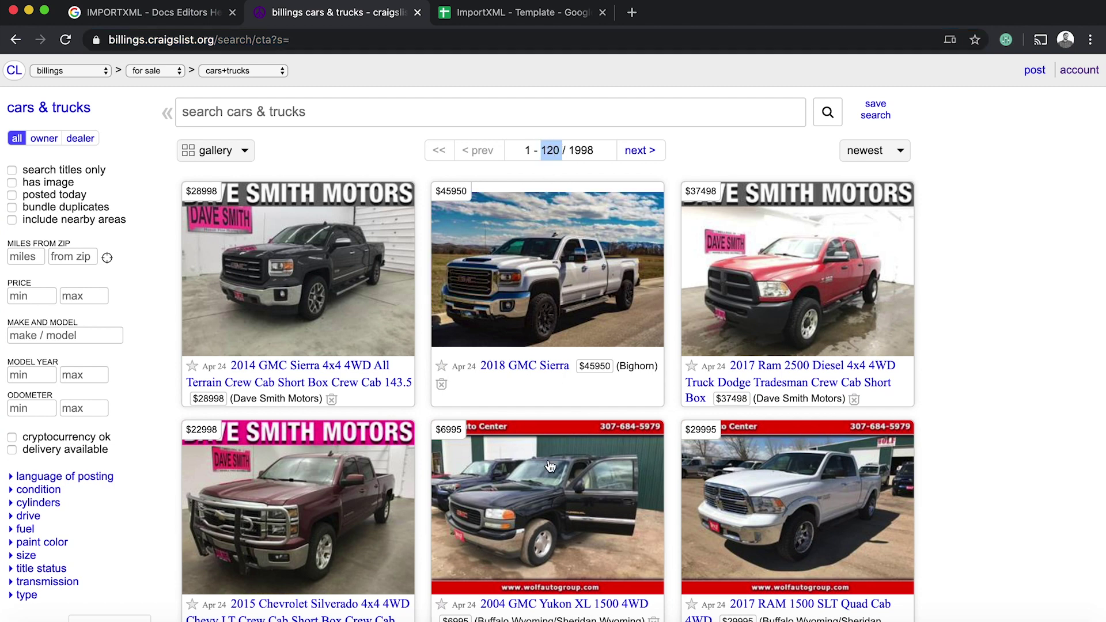
{"action": "left_click_drag", "start_coordinate": [598, 151], "coordinate": [572, 146]}
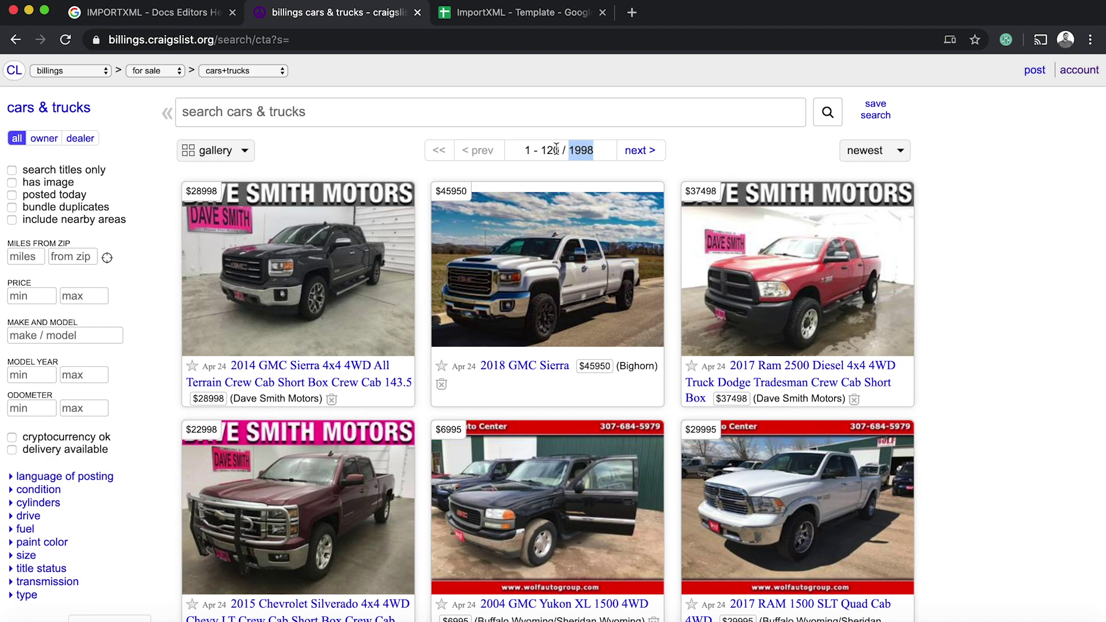
{"action": "left_click", "coordinate": [515, 9]}
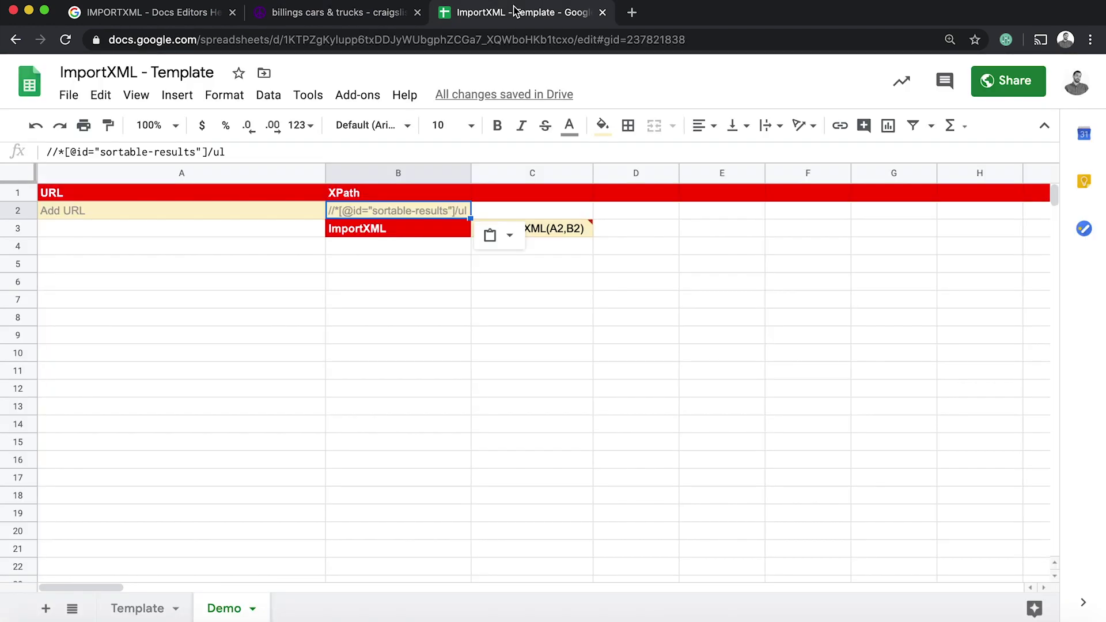
Paste the Craigslist search URL into A2 and review the IMPORTXML formula in C3
{"action": "left_click", "coordinate": [192, 215]}
{"action": "key", "text": "ctrl+v"}
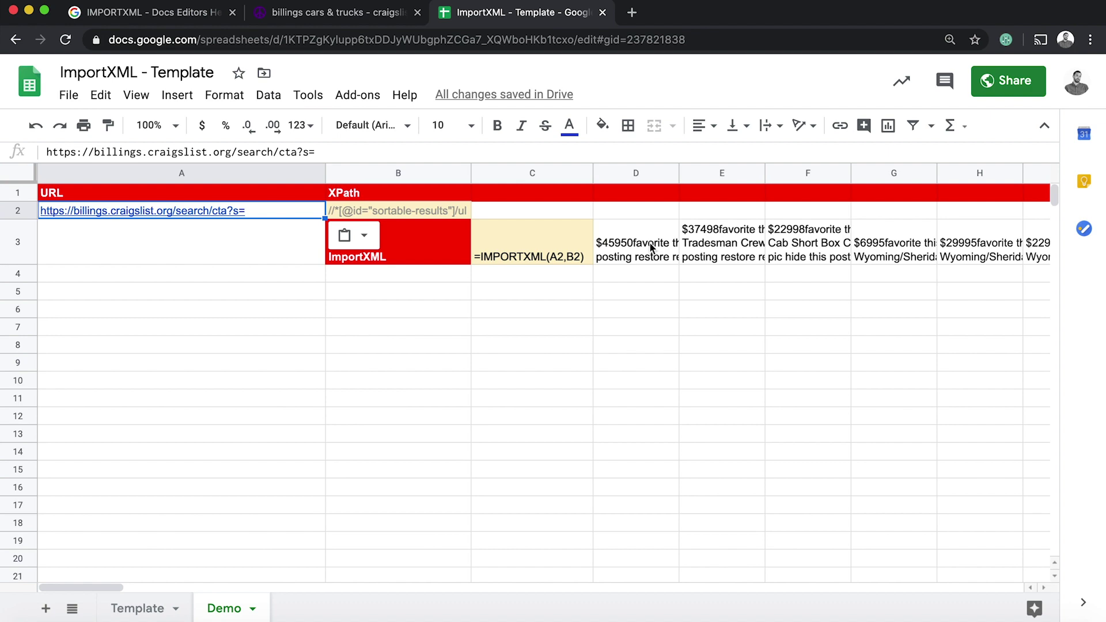
{"action": "left_click", "coordinate": [510, 260]}
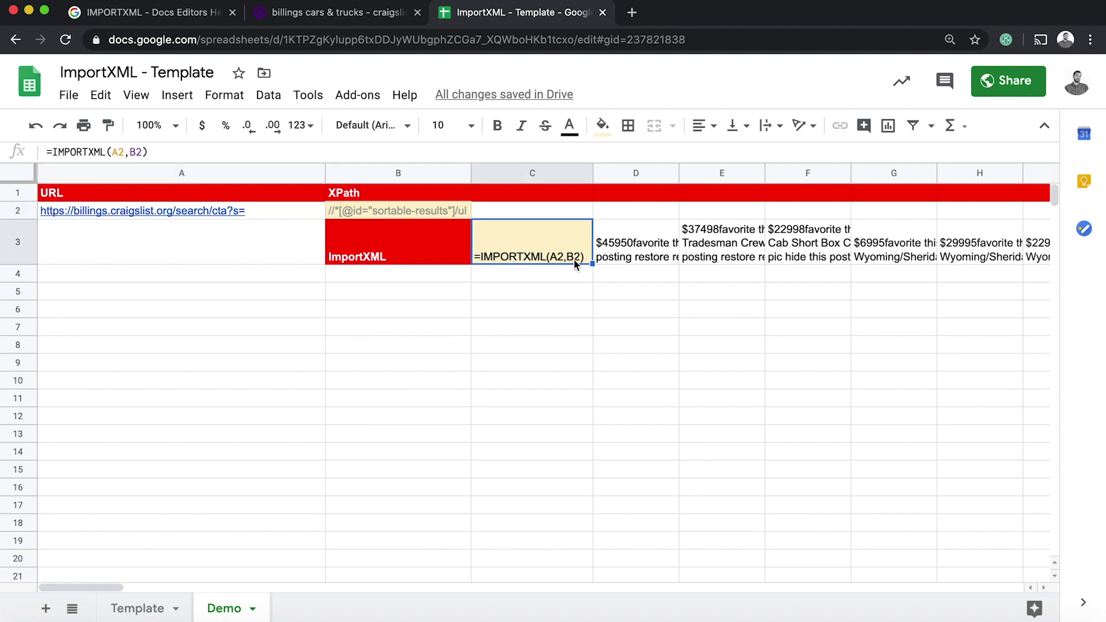
{"action": "scroll", "coordinate": [668, 260], "scroll_direction": "right", "scroll_amount": 5}
{"action": "scroll", "coordinate": [670, 258], "scroll_direction": "left", "scroll_amount": 5}
Change C3's formula to =TRANSPOSE(IMPORTXML(A2,B2))
{"action": "left_click", "coordinate": [54, 151]}
{"action": "type", "text": "TRANSPOSE("}
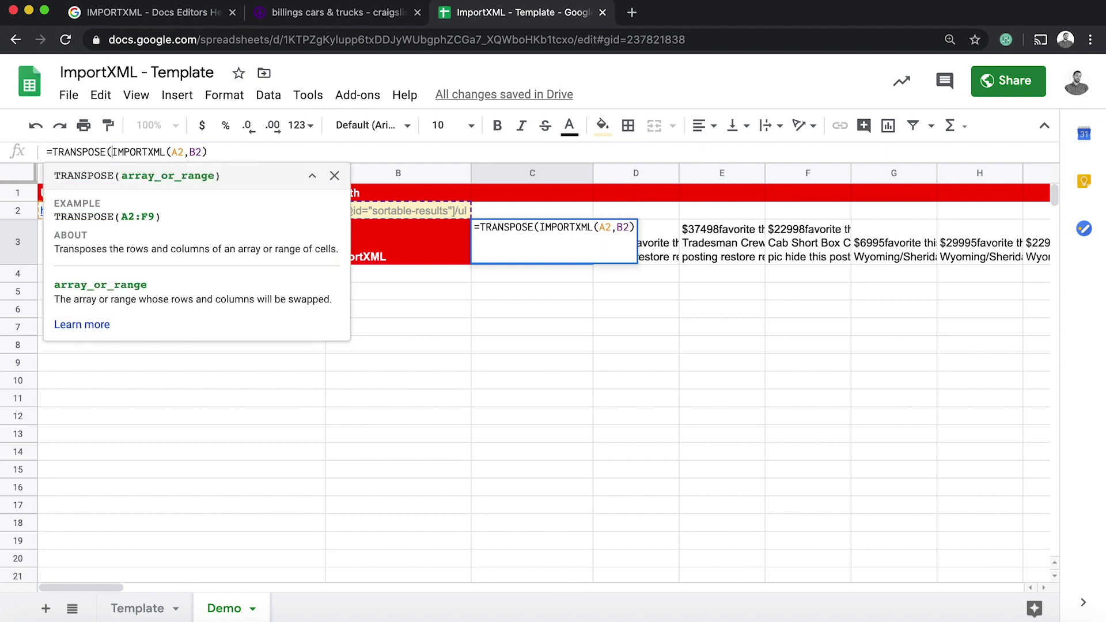
{"action": "left_click", "coordinate": [209, 151]}
{"action": "type", "text": ")"}
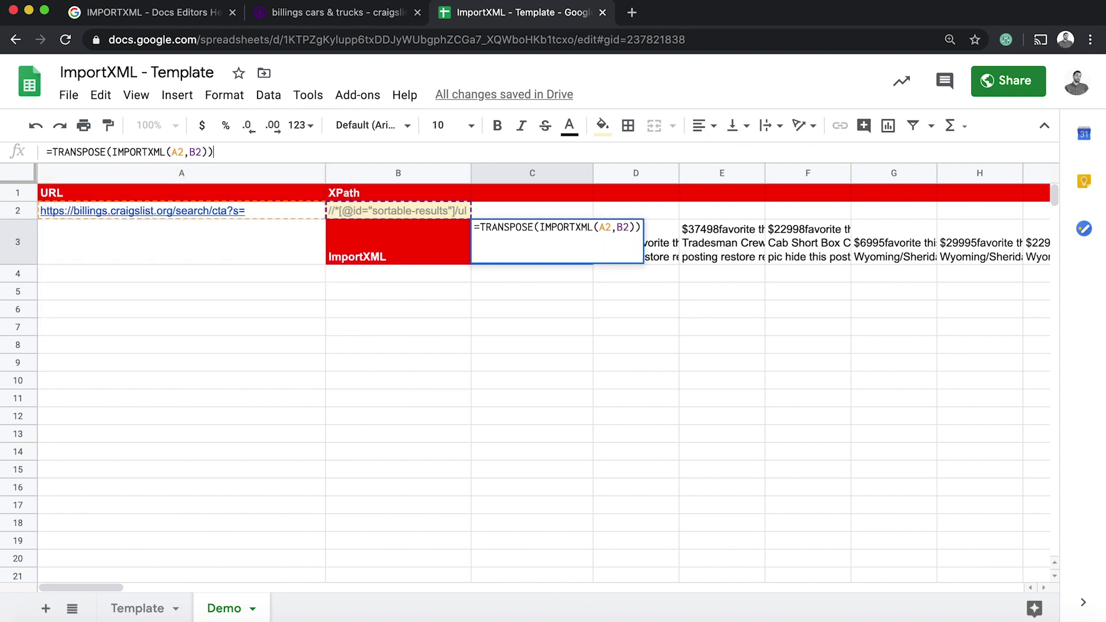
{"action": "key", "text": "Return"}
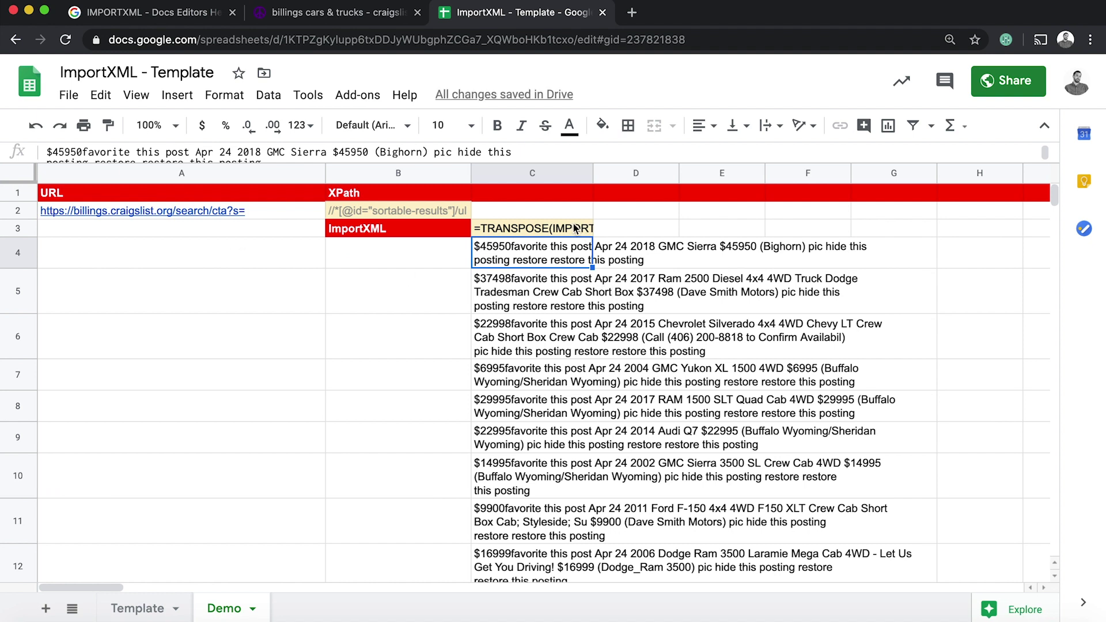
Enter the starting offsets 120 in D1 and 240 in E1
{"action": "left_click", "coordinate": [619, 198]}
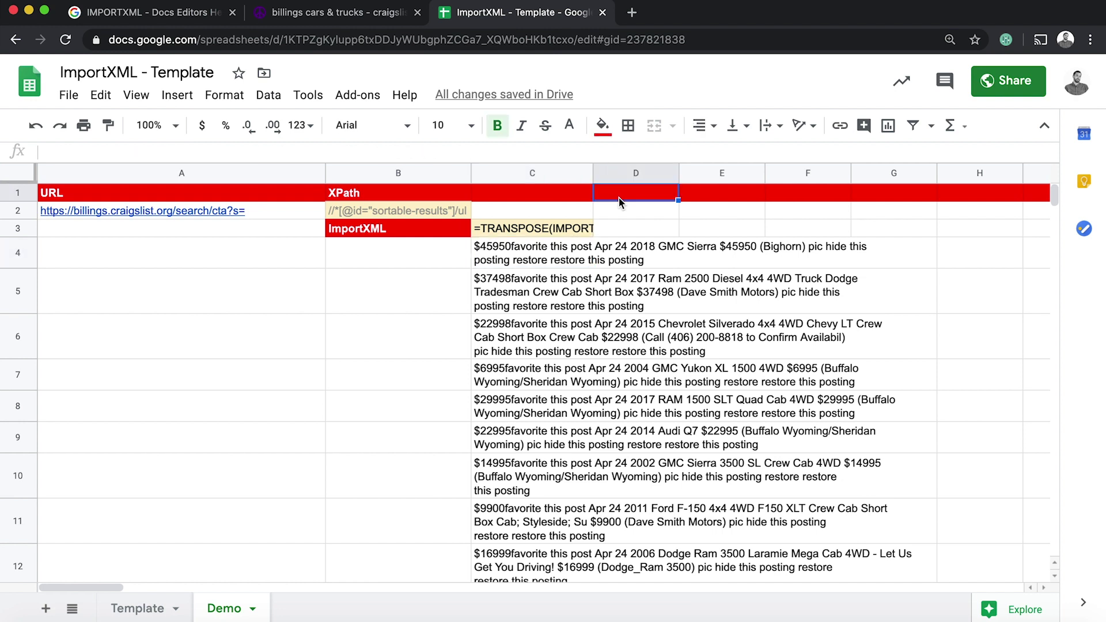
{"action": "type", "text": "120"}
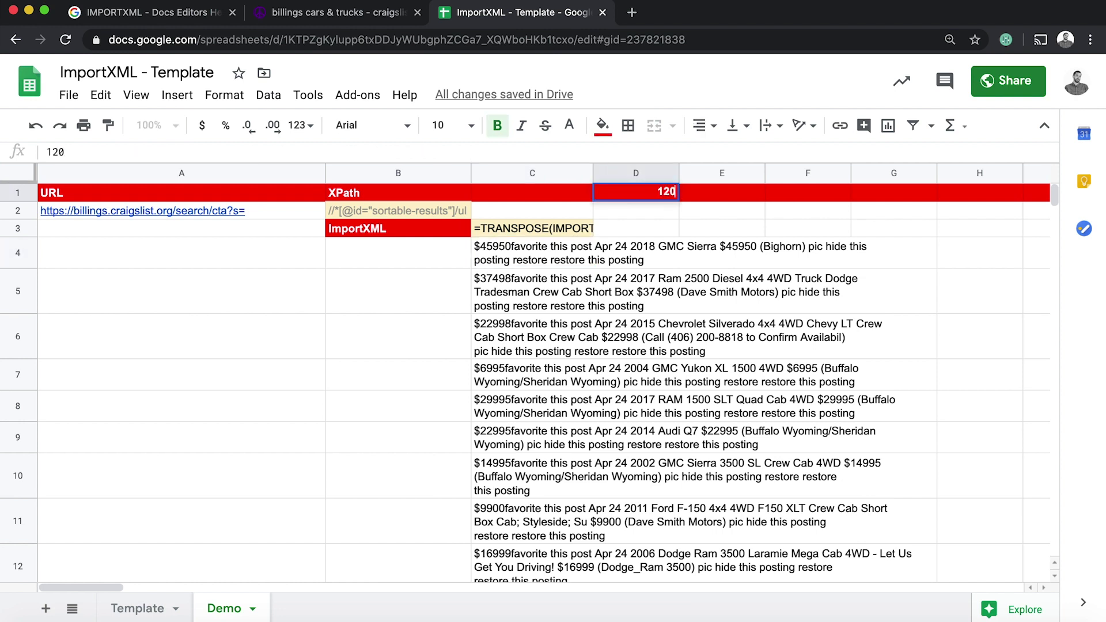
{"action": "key", "text": "Tab"}
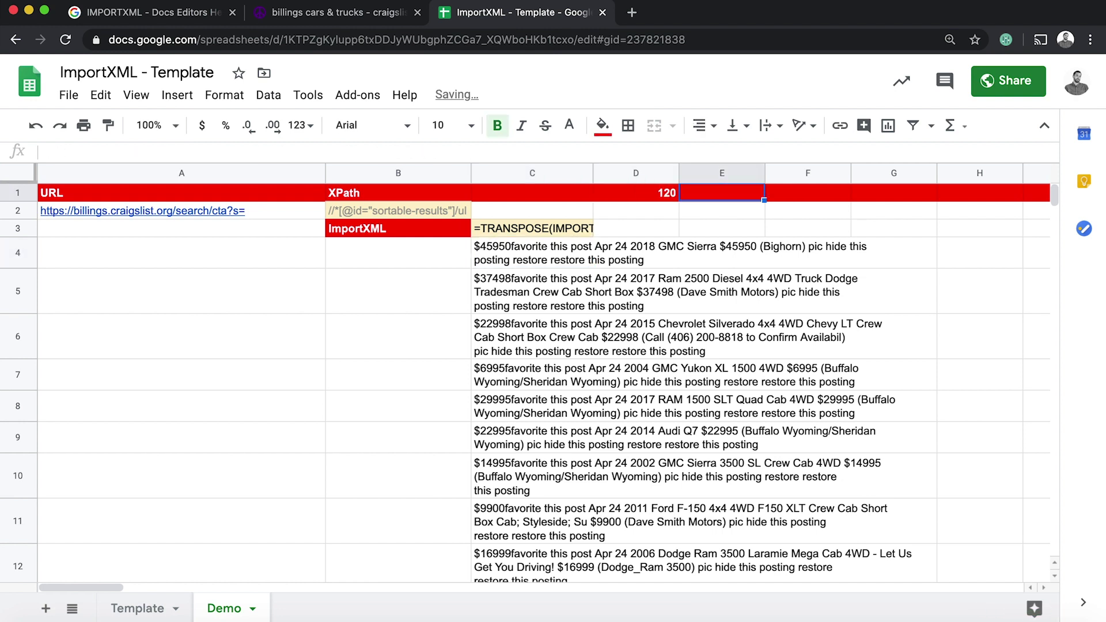
{"action": "type", "text": "240"}
{"action": "key", "text": "Tab"}
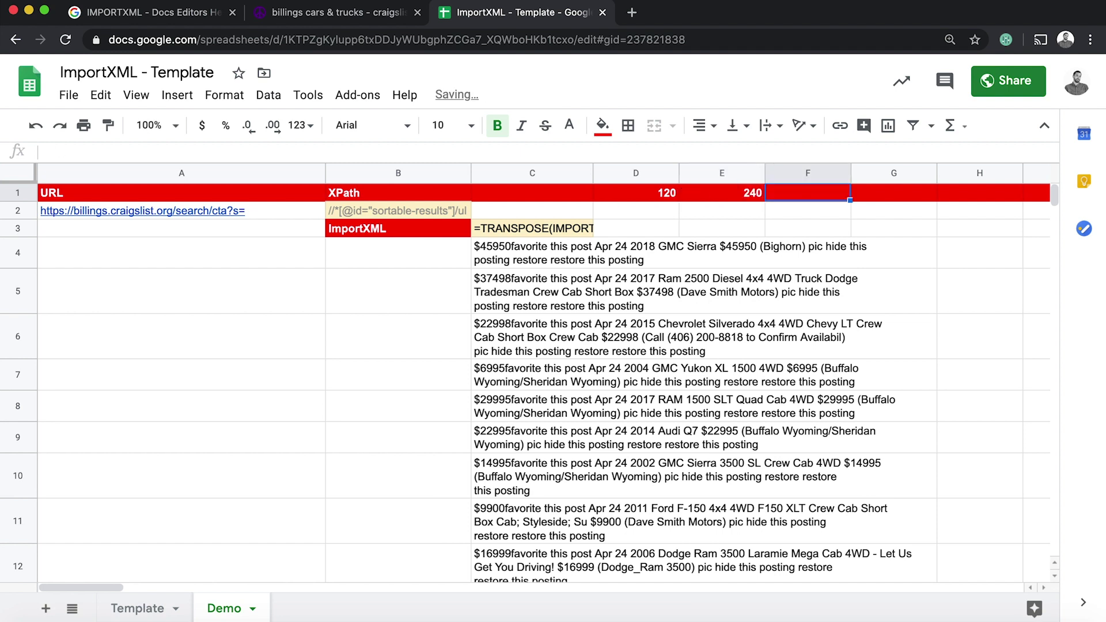
{"action": "left_click", "coordinate": [637, 199]}
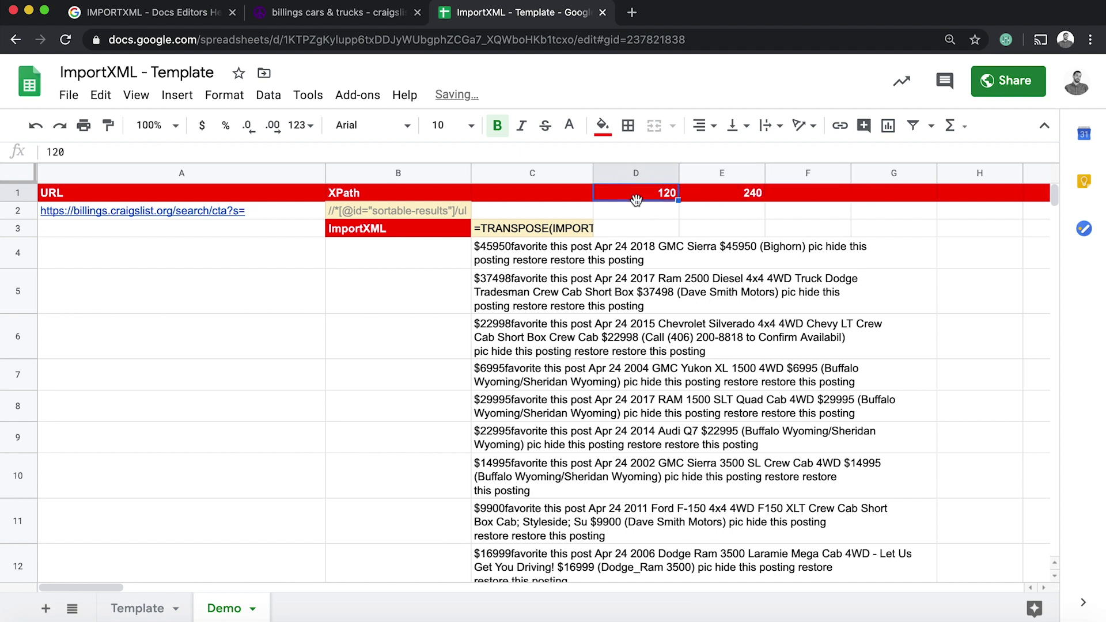
{"action": "key", "text": "alt+shift+Right"}
{"action": "left_click", "coordinate": [625, 208]}
Extend the 120-step series across row 1 up to 2400 in W1
{"action": "left_click_drag", "start_coordinate": [631, 194], "coordinate": [742, 203]}
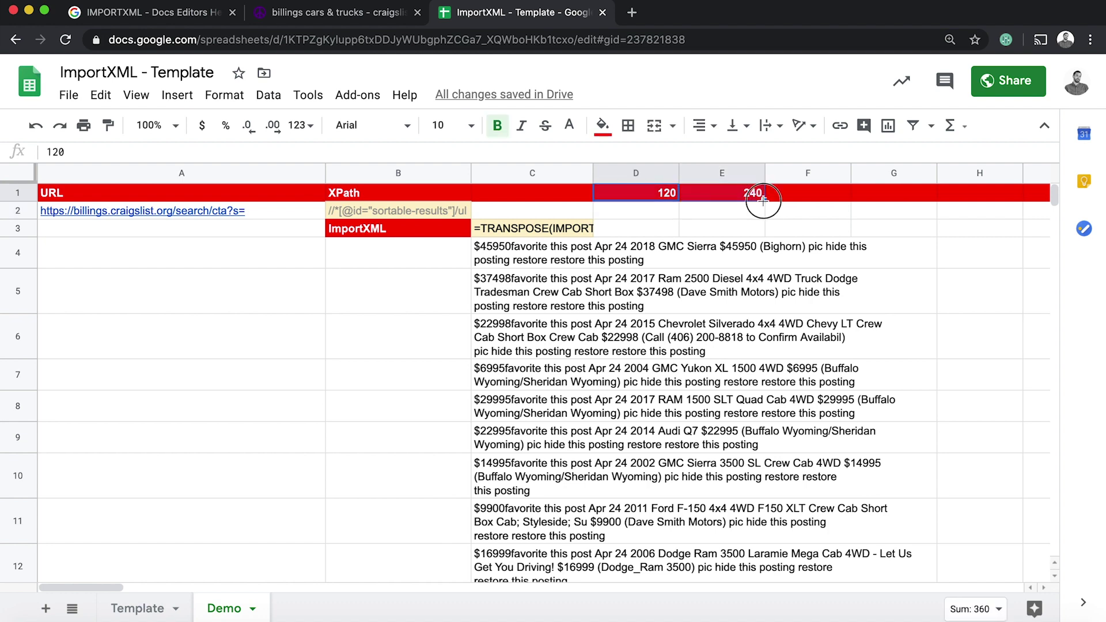
{"action": "left_click_drag", "start_coordinate": [763, 200], "coordinate": [960, 202]}
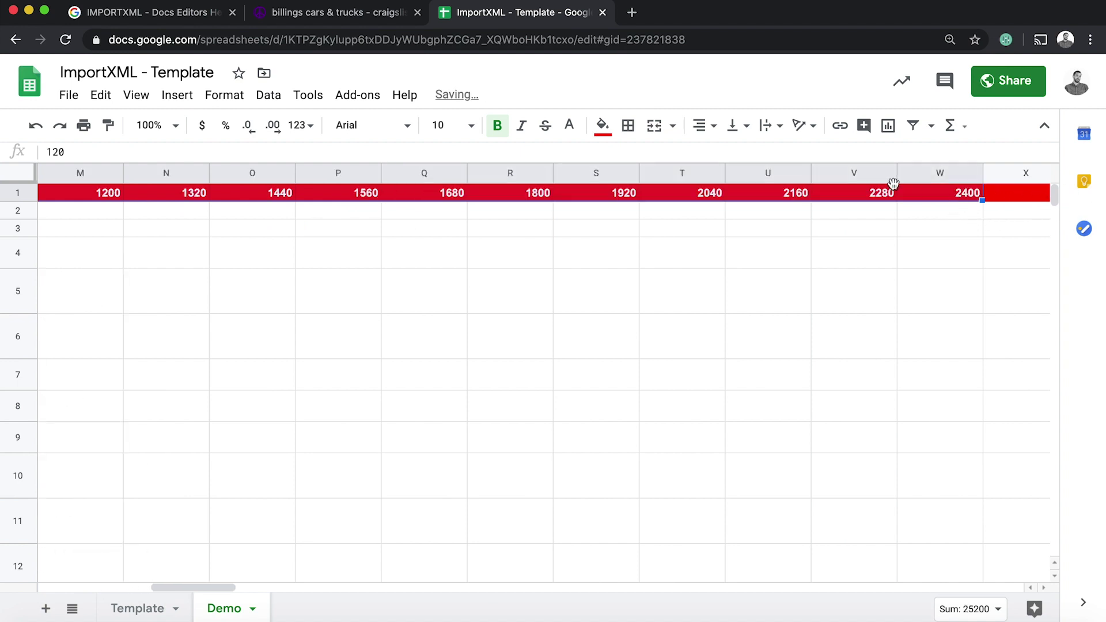
{"action": "left_click", "coordinate": [607, 210]}
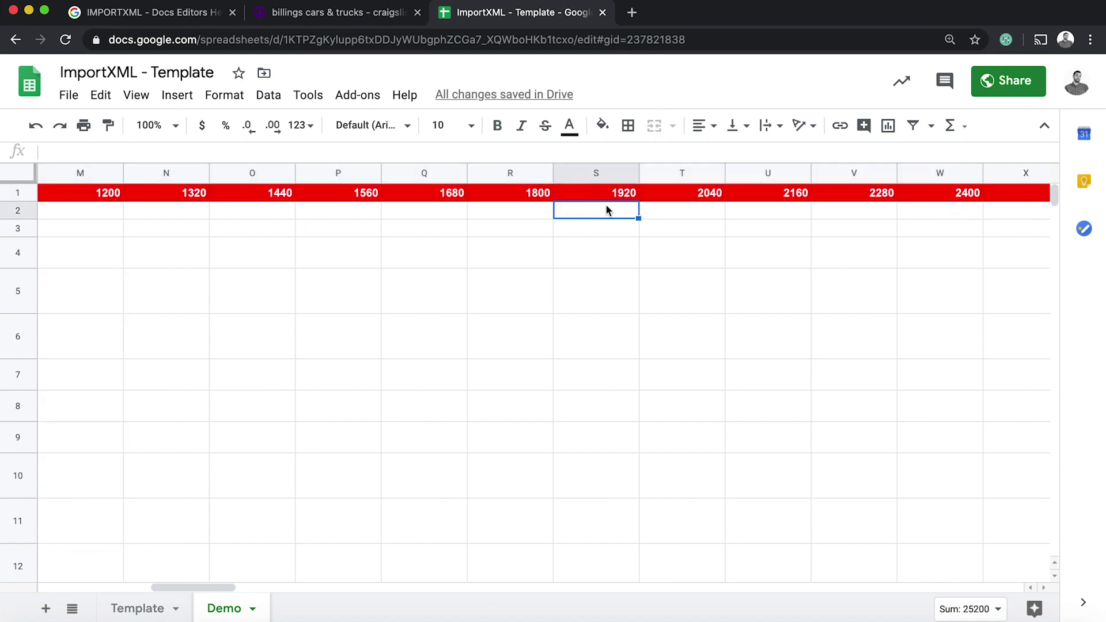
{"action": "key", "text": "Up"}
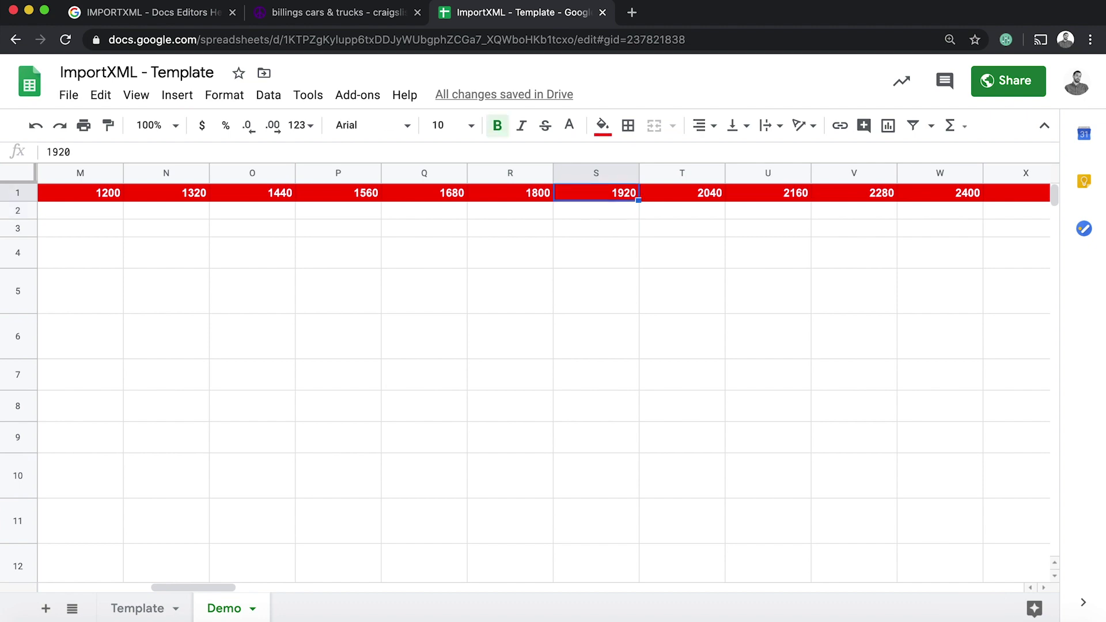
{"action": "key", "text": "Down"}
{"action": "key", "text": "ctrl+Left"}
{"action": "key", "text": "Right"}
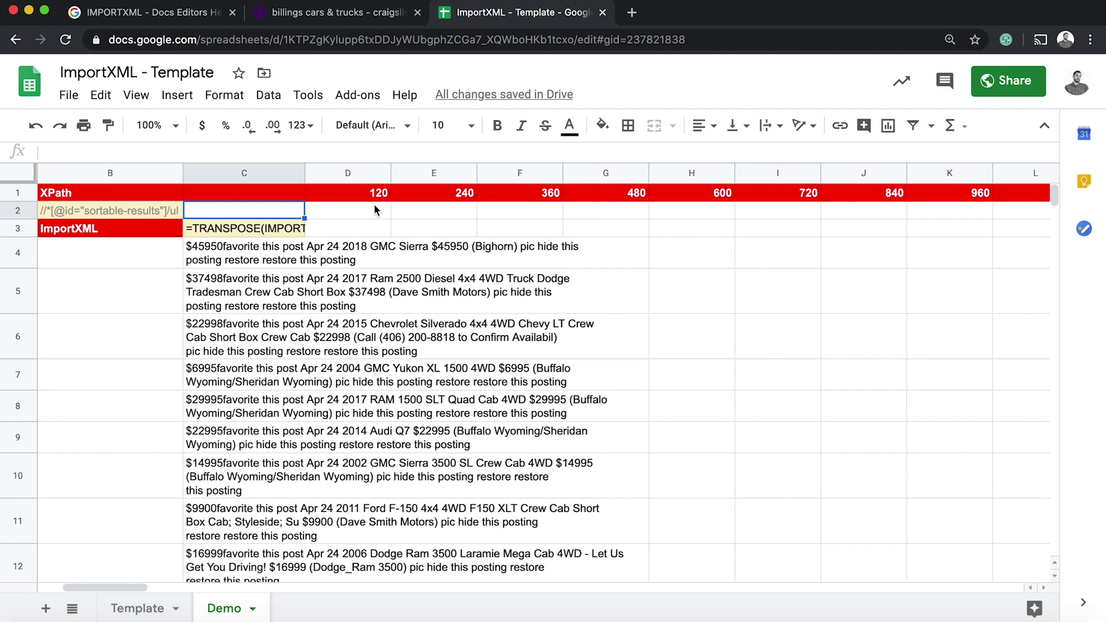
Enter =CONCATENATE($A$2,D1) in D2 to build the first page URL
{"action": "left_click", "coordinate": [350, 215]}
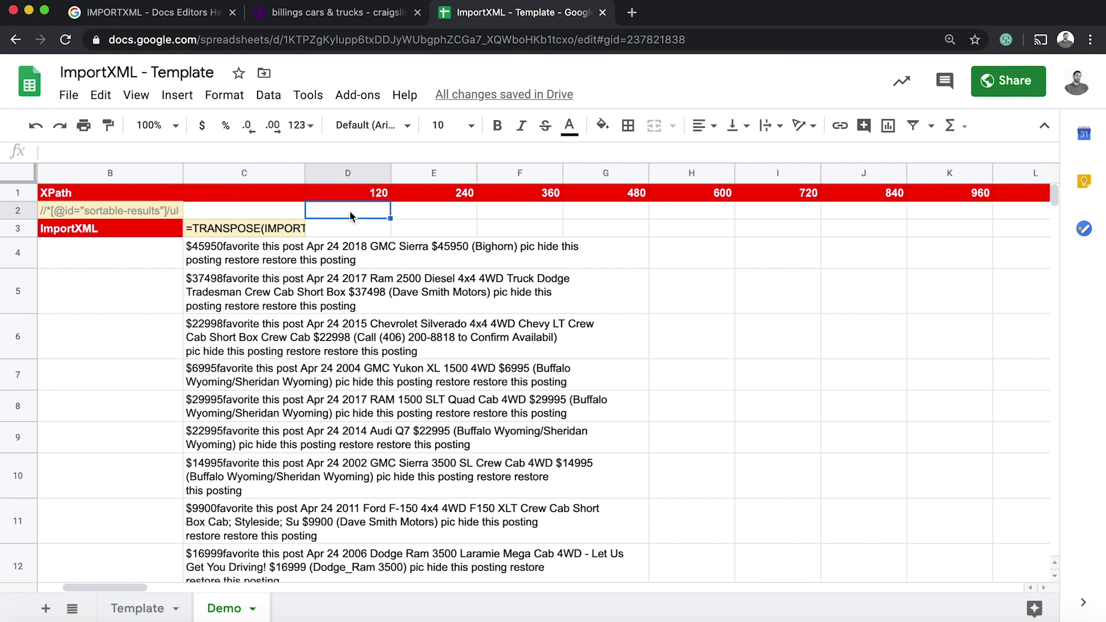
{"action": "type", "text": "="}
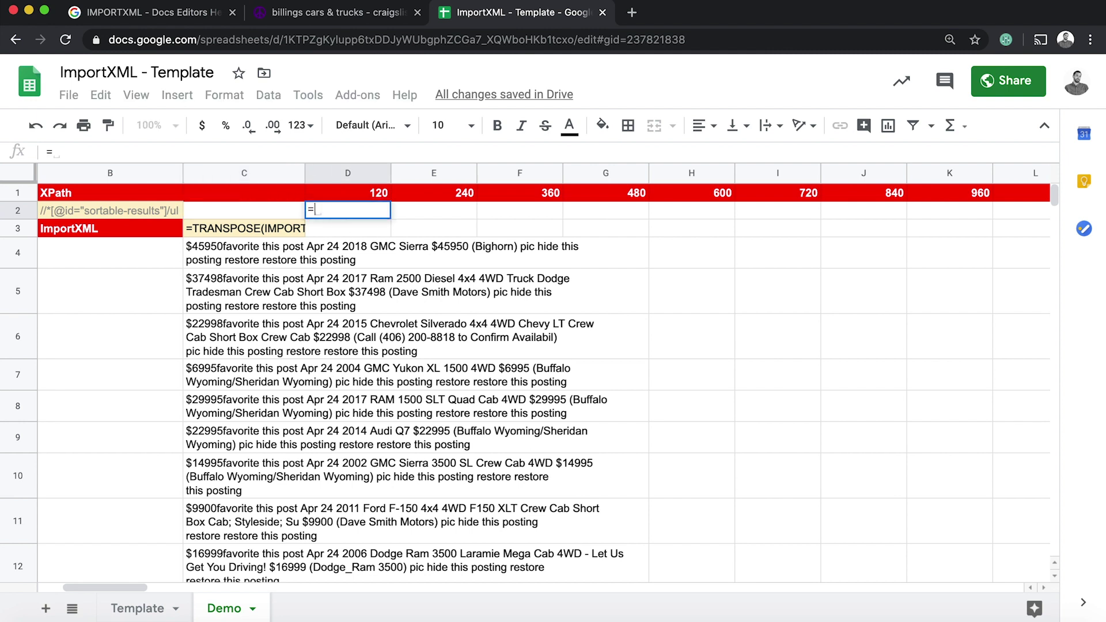
{"action": "type", "text": "B2"}
{"action": "key", "text": "BackSpace"}
{"action": "key", "text": "BackSpace"}
{"action": "type", "text": "C"}
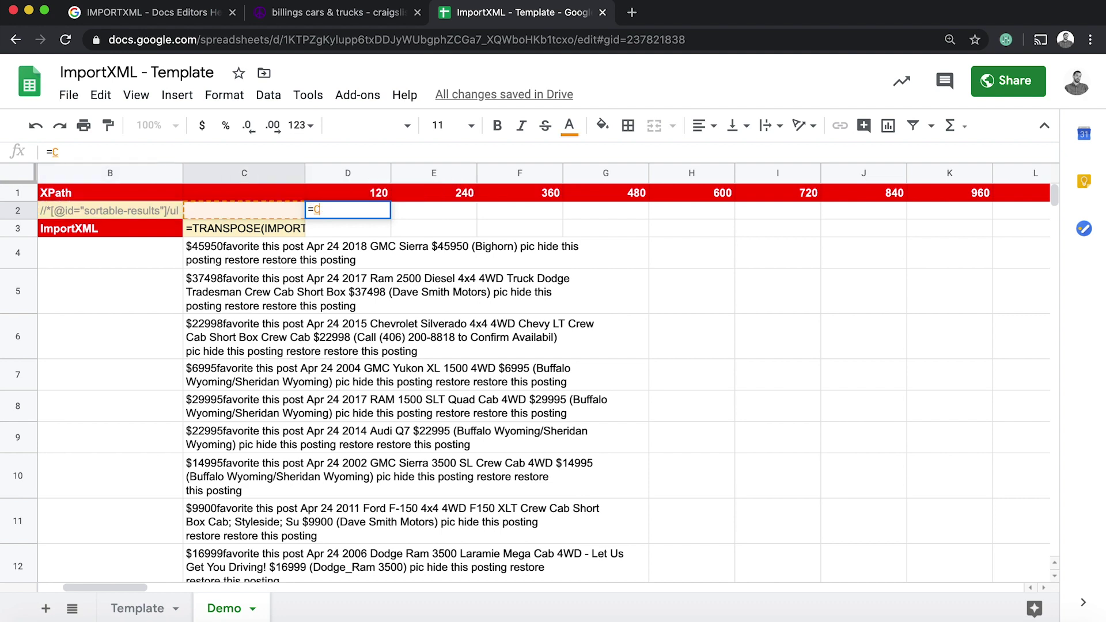
{"action": "type", "text": "ONCATENA"}
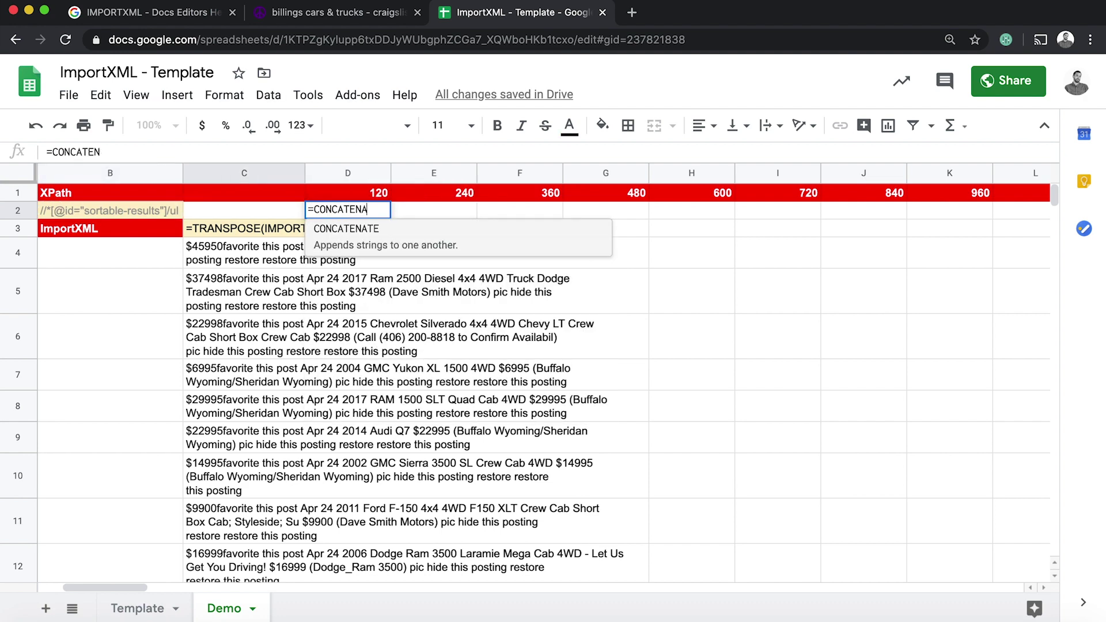
{"action": "type", "text": "TE(A2,"}
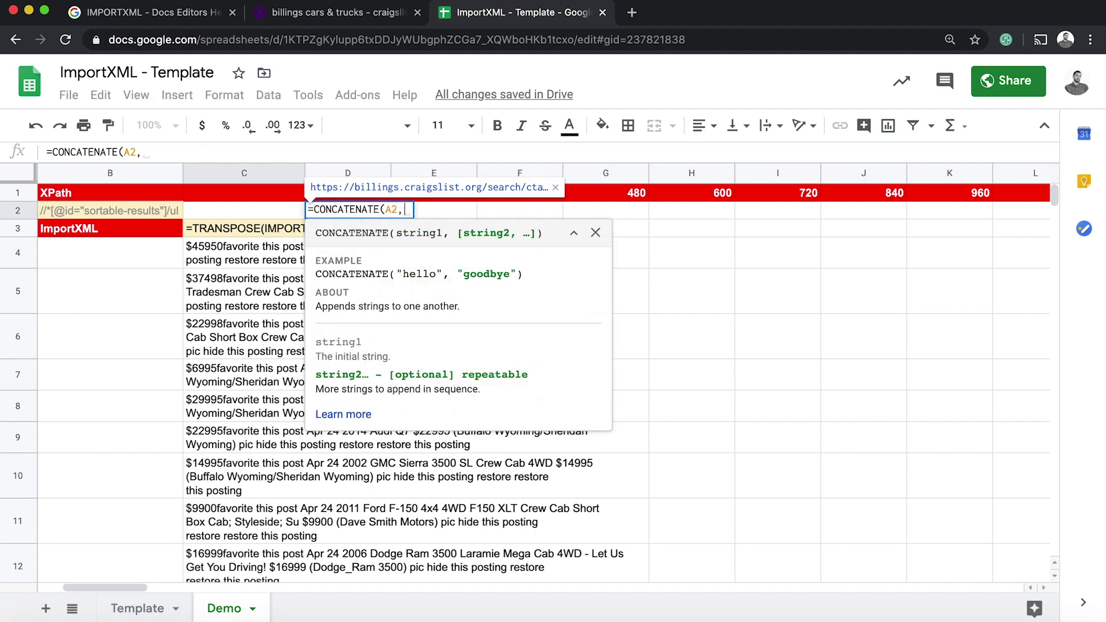
{"action": "key", "text": "BackSpace"}
{"action": "type", "text": "D1)"}
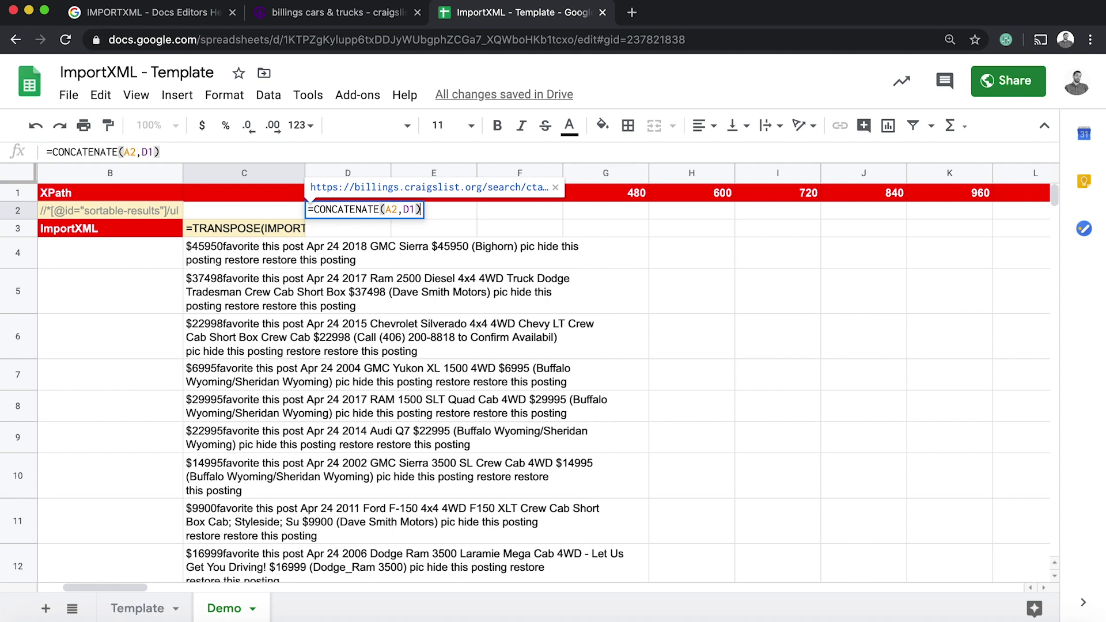
{"action": "key", "text": "Left"}
{"action": "key", "text": "Left"}
{"action": "key", "text": "Left"}
{"action": "key", "text": "Left"}
{"action": "key", "text": "Left"}
{"action": "key", "text": "Left"}
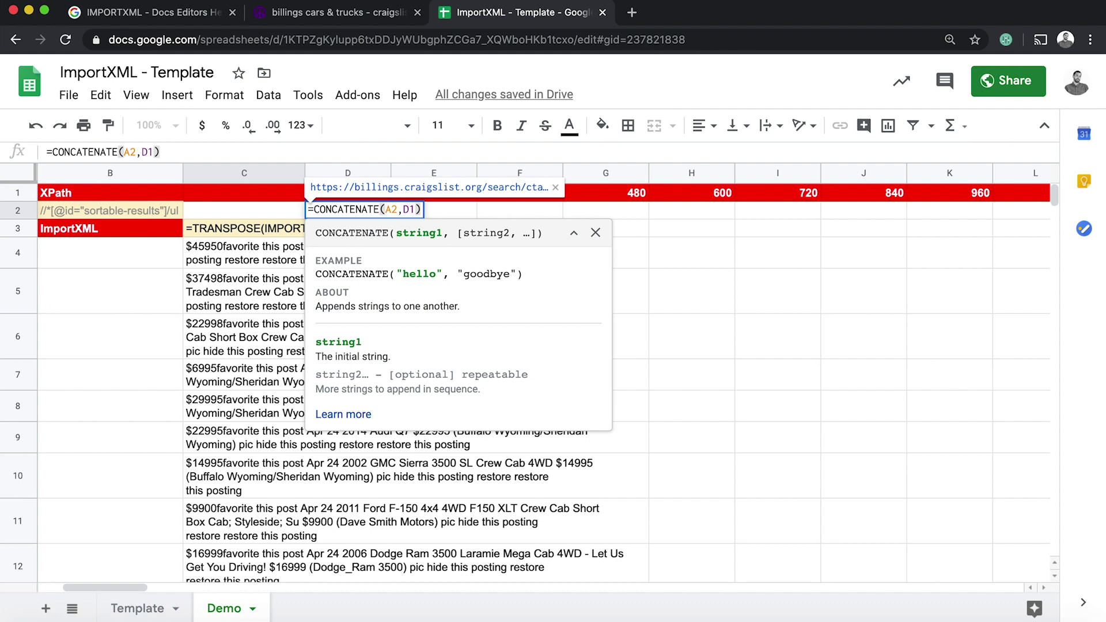
{"action": "type", "text": "$"}
{"action": "key", "text": "Right"}
{"action": "type", "text": "$"}
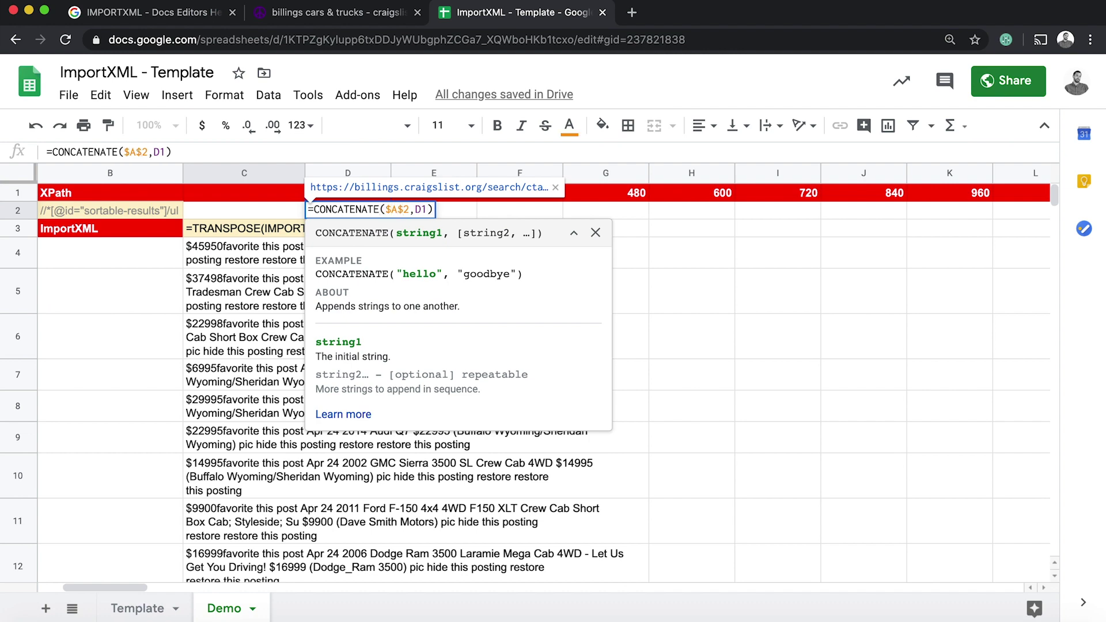
{"action": "key", "text": "Right"}
{"action": "key", "text": "Right"}
{"action": "key", "text": "Right"}
{"action": "key", "text": "Right"}
{"action": "key", "text": "Right"}
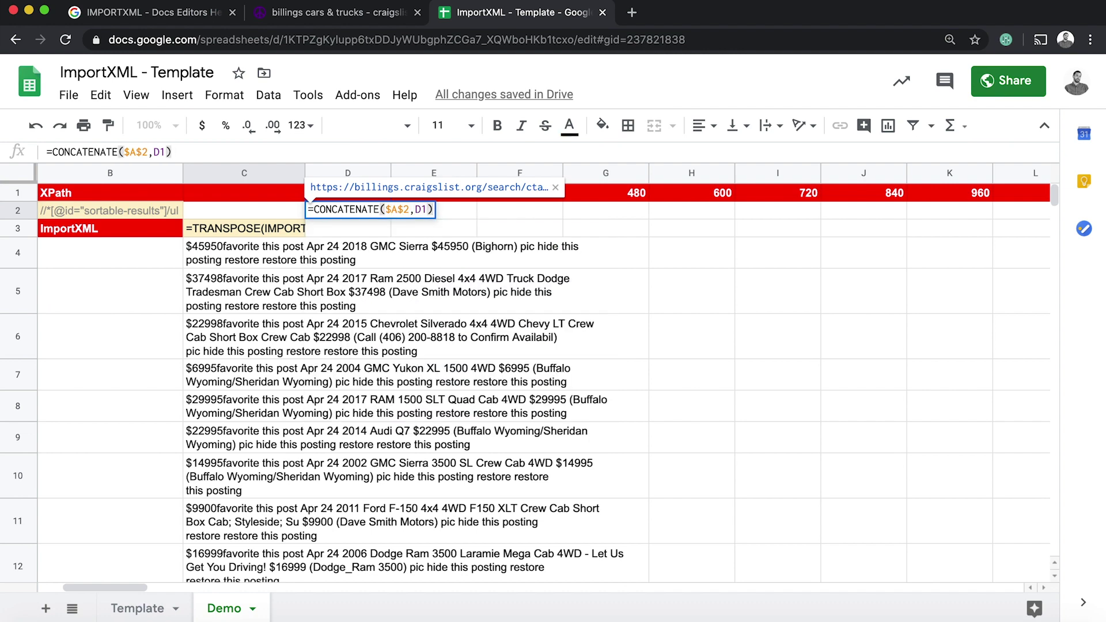
{"action": "key", "text": "Return"}
Fill the CONCATENATE URL formula across row 2 through column T
{"action": "left_click", "coordinate": [348, 211]}
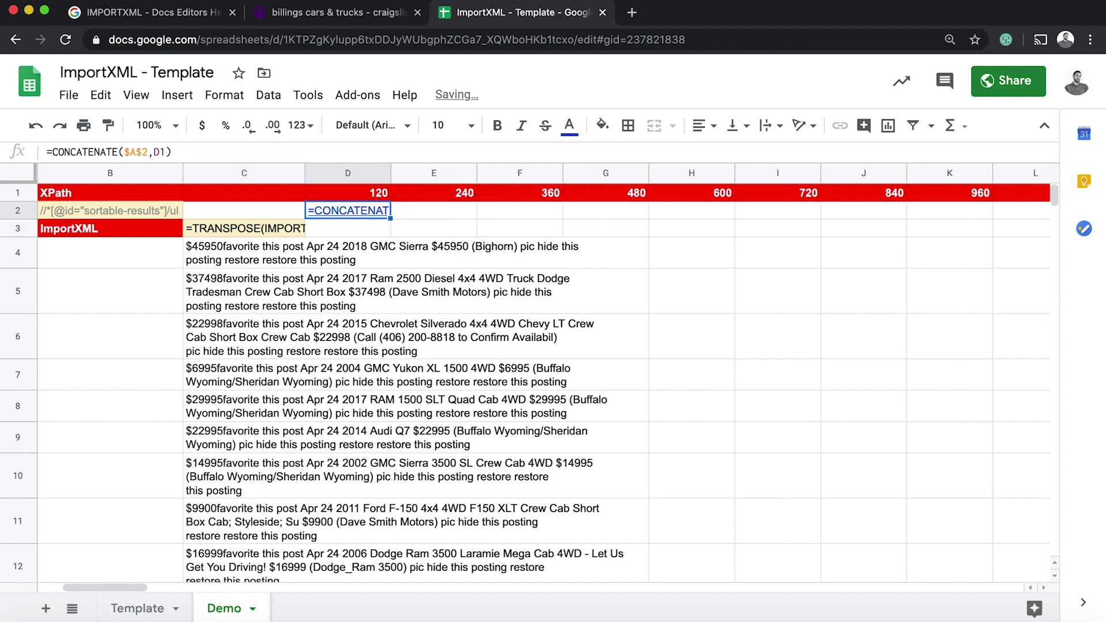
{"action": "mouse_move", "coordinate": [367, 214]}
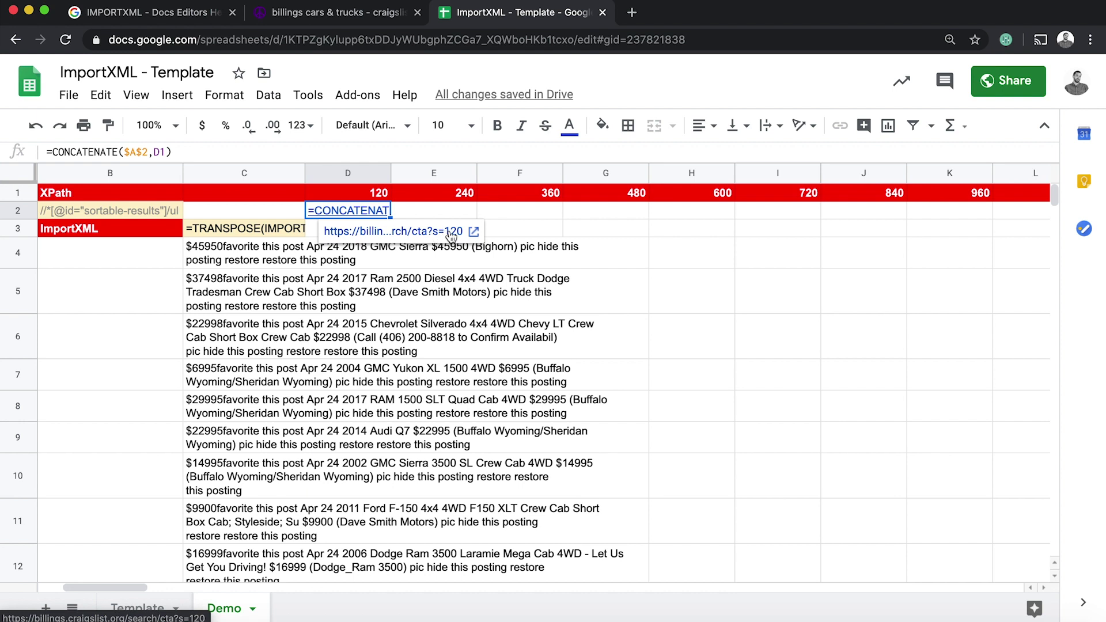
{"action": "left_click", "coordinate": [415, 215]}
{"action": "left_click", "coordinate": [378, 212]}
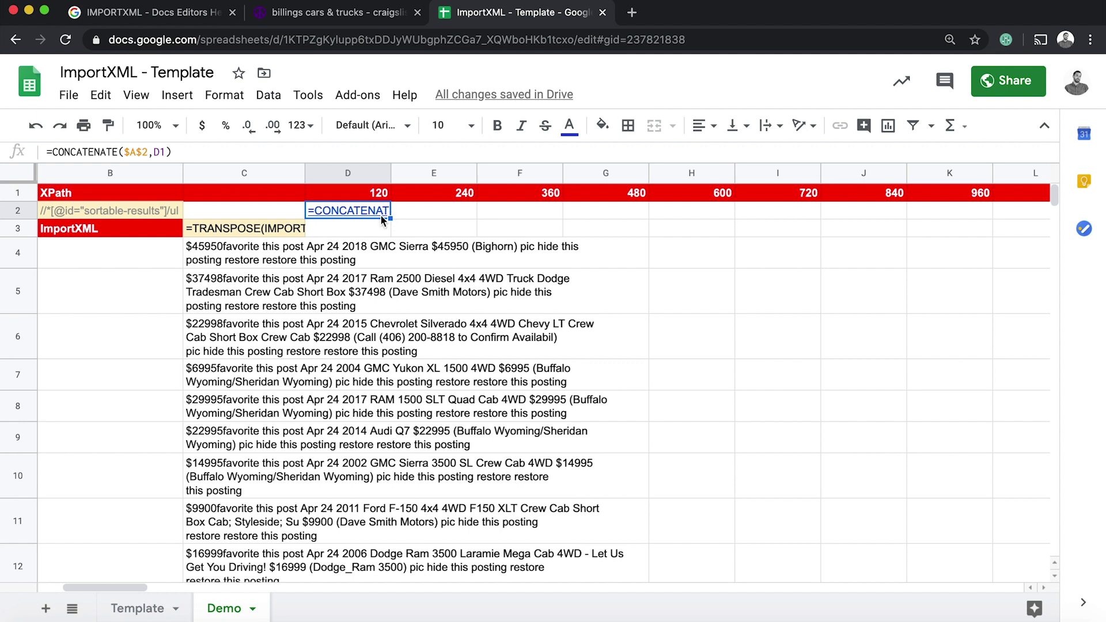
{"action": "mouse_move", "coordinate": [380, 215]}
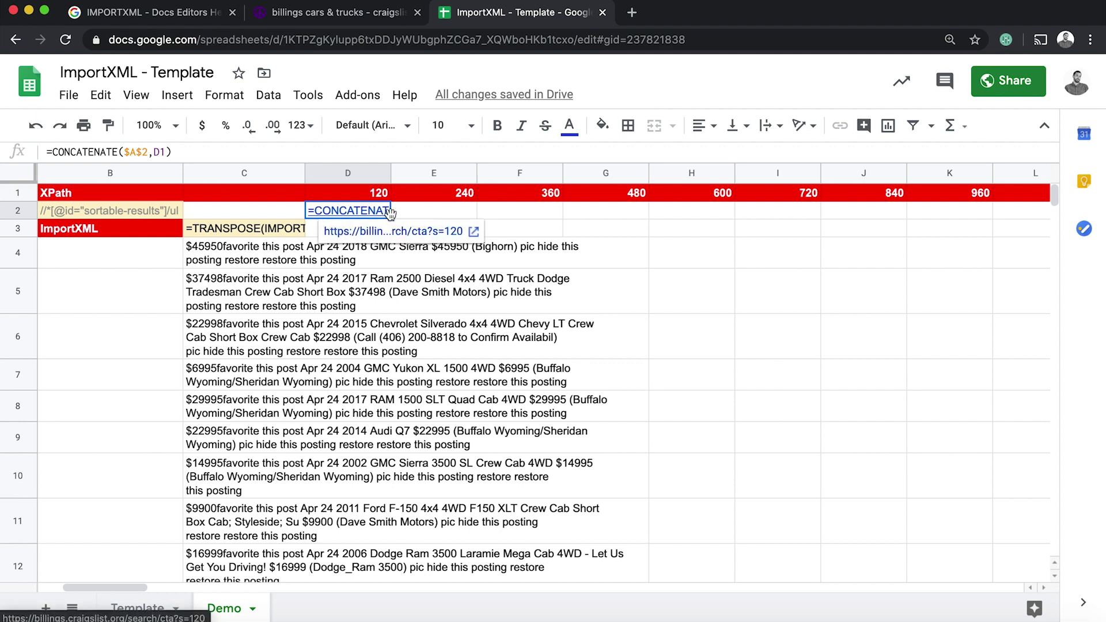
{"action": "left_click_drag", "start_coordinate": [391, 219], "coordinate": [427, 218]}
{"action": "mouse_move", "coordinate": [448, 214]}
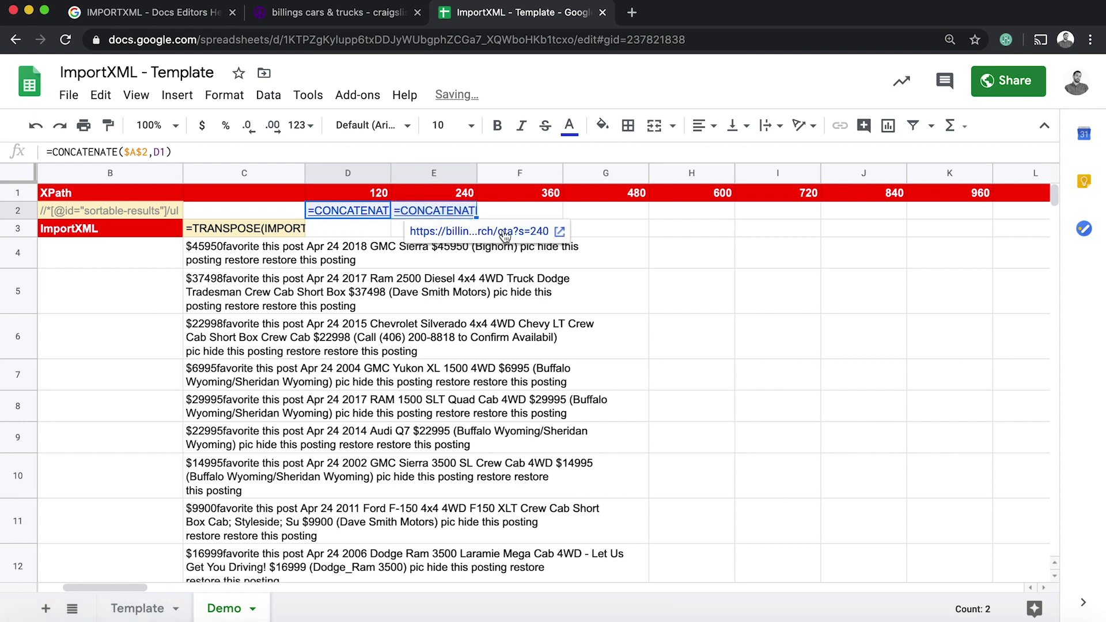
{"action": "left_click_drag", "start_coordinate": [477, 218], "coordinate": [790, 211]}
{"action": "key", "text": "ctrl+Left"}
{"action": "key", "text": "ctrl+Left"}
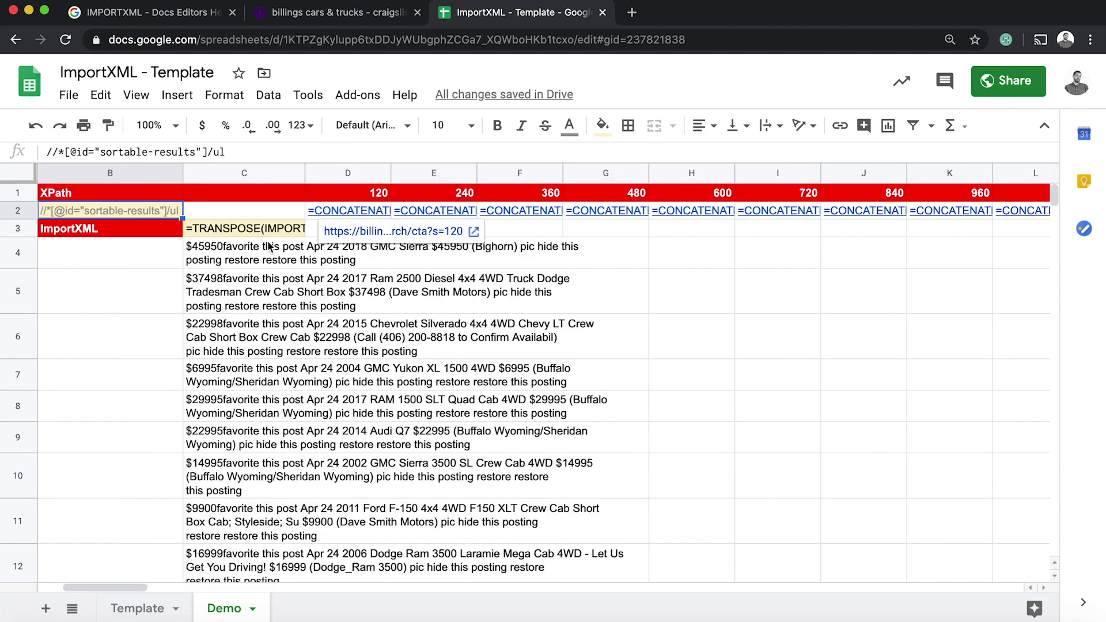
Copy the C3 import formula into D3
{"action": "left_click", "coordinate": [321, 229]}
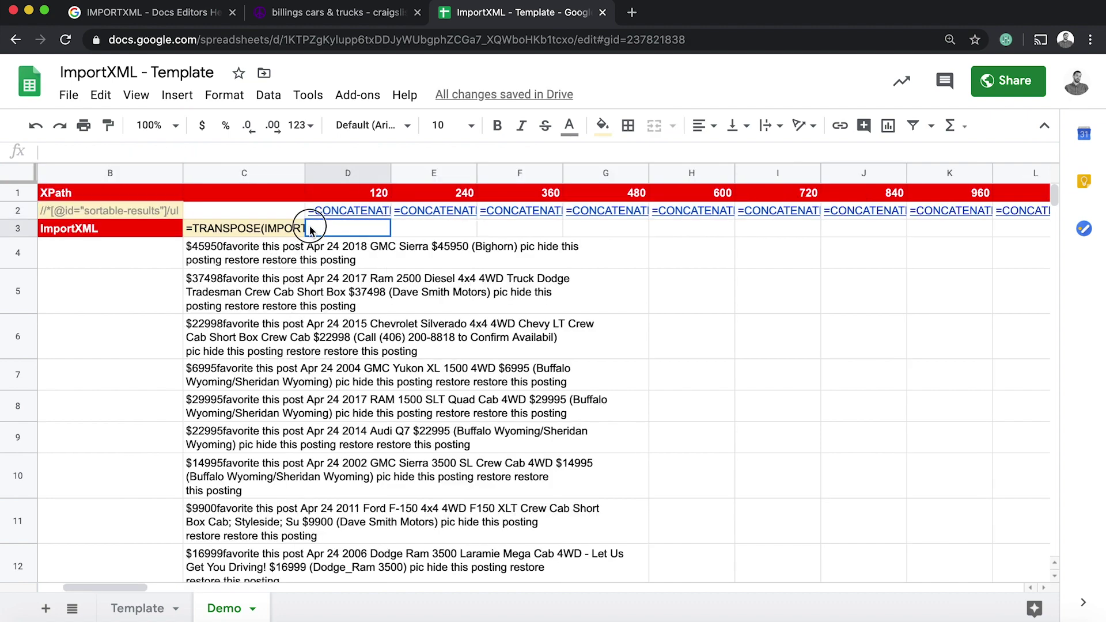
{"action": "left_click", "coordinate": [276, 232]}
{"action": "key", "text": "super+c"}
{"action": "key", "text": "Right"}
{"action": "key", "text": "super+v"}
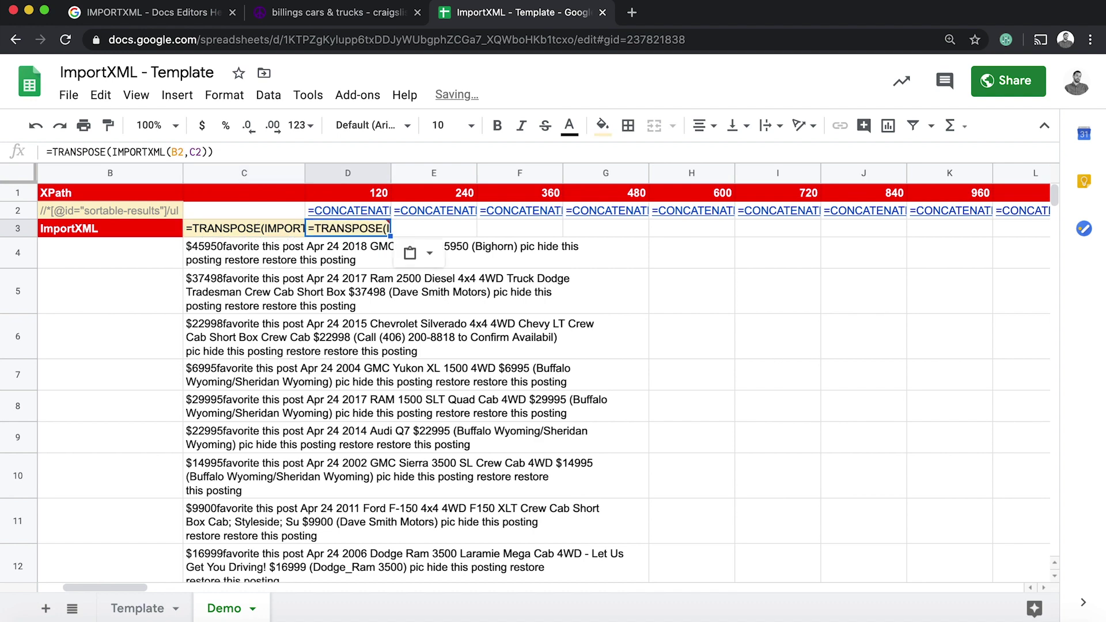
Edit D3's formula to =TRANSPOSE(IMPORTXML(D2,$B$2))
{"action": "left_click", "coordinate": [185, 152]}
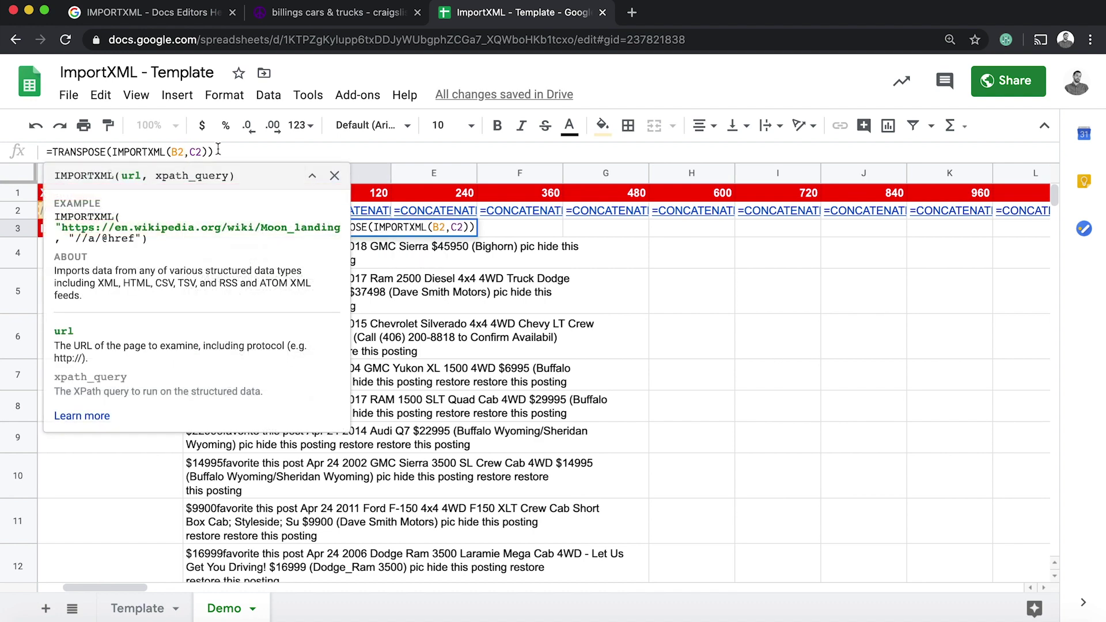
{"action": "key", "text": "BackSpace"}
{"action": "key", "text": "BackSpace"}
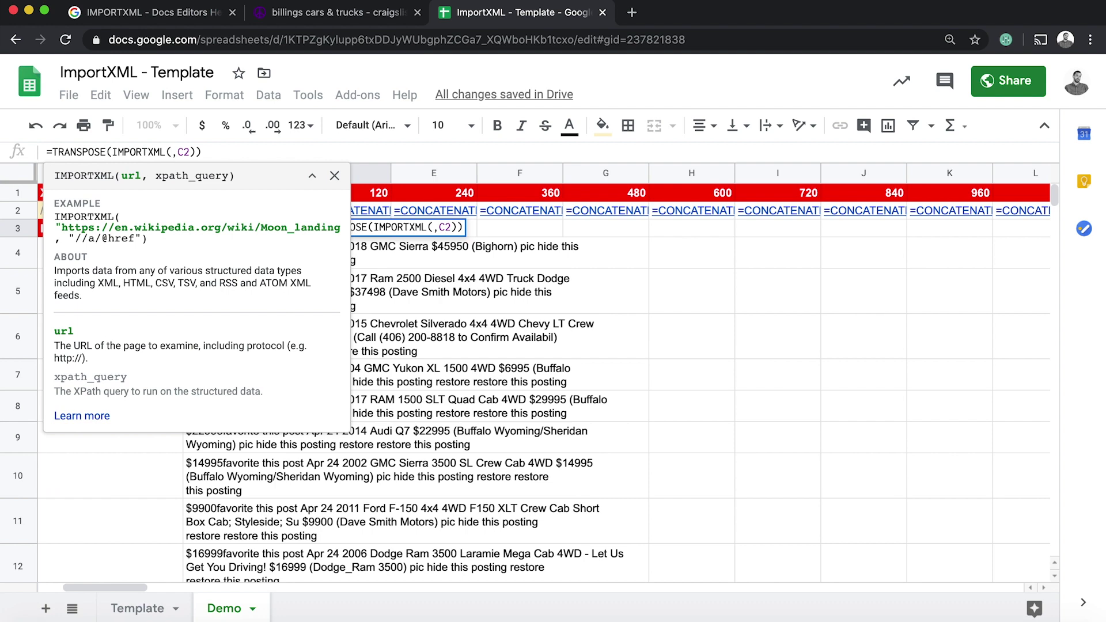
{"action": "type", "text": "D2"}
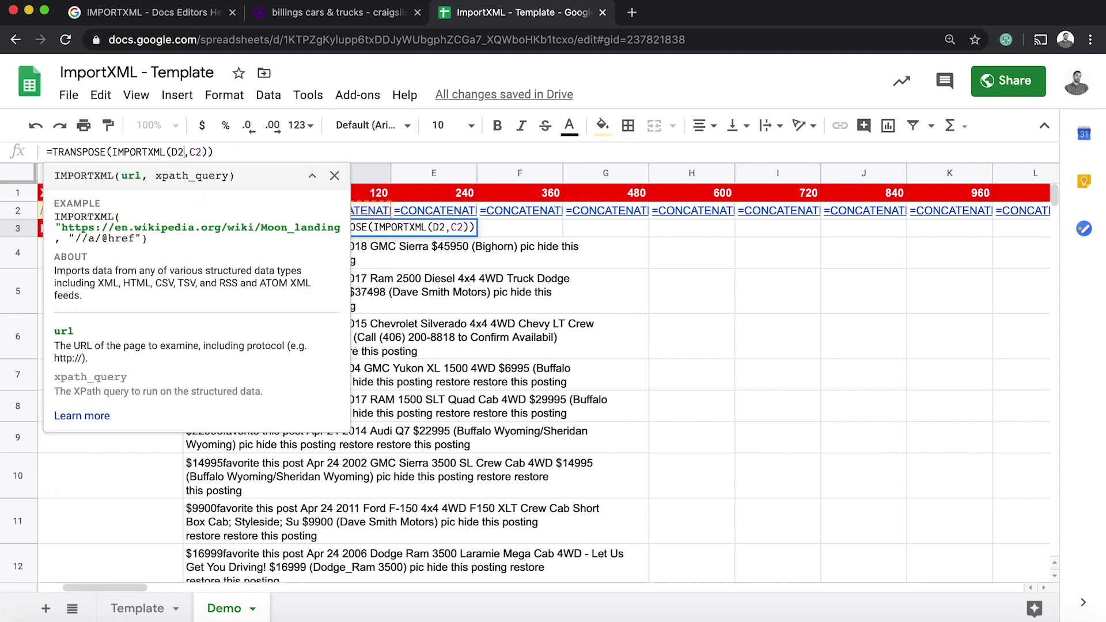
{"action": "left_click", "coordinate": [202, 152]}
{"action": "key", "text": "BackSpace"}
{"action": "key", "text": "BackSpace"}
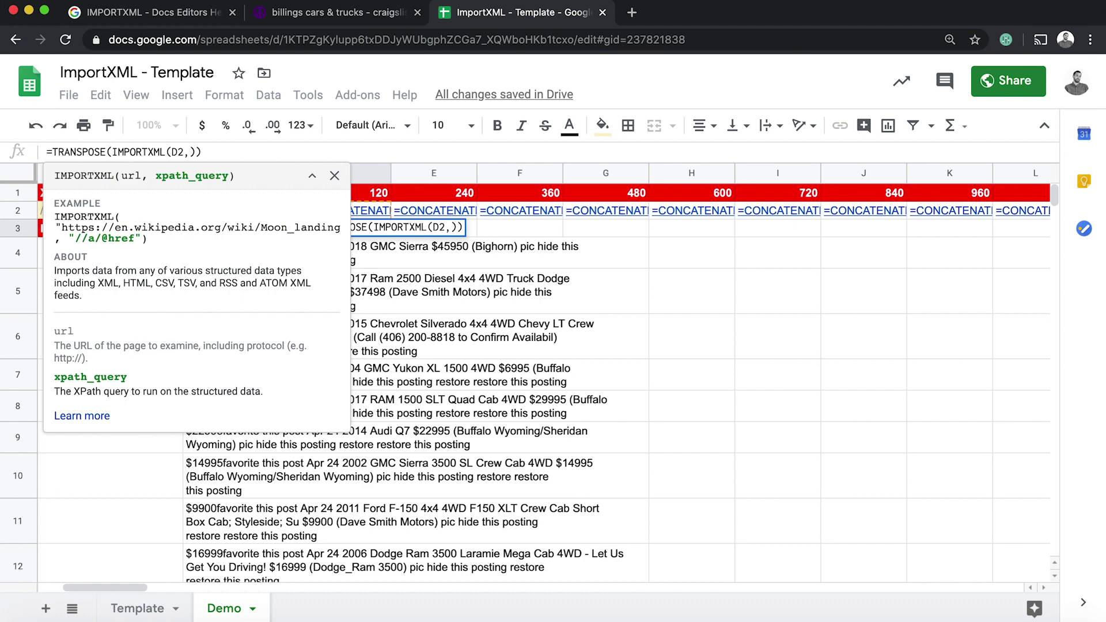
{"action": "type", "text": "B2"}
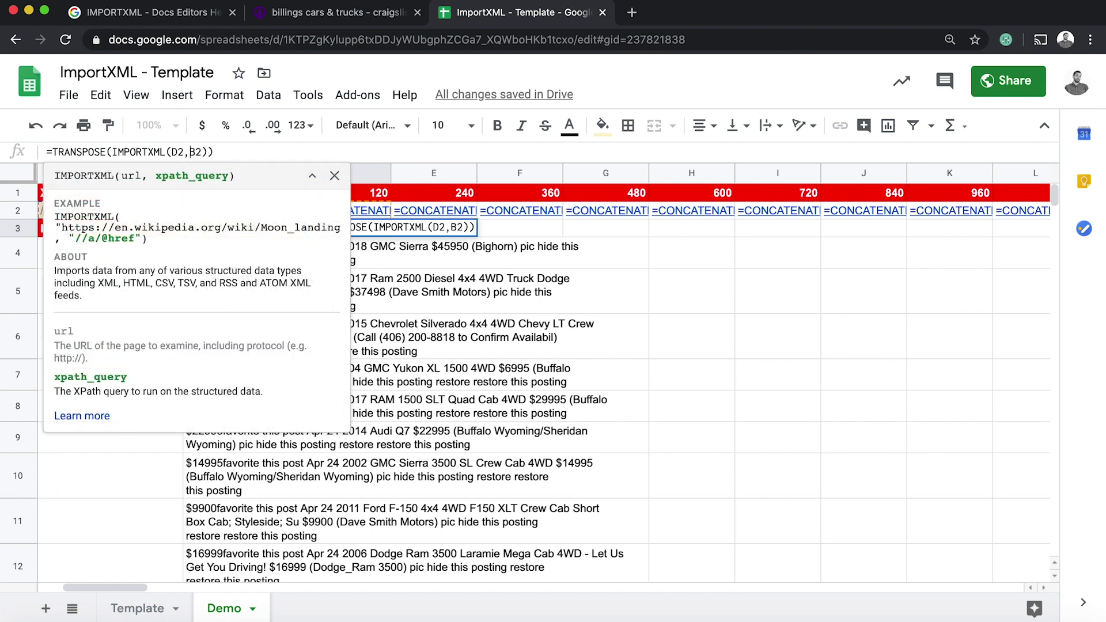
{"action": "key", "text": "Left"}
{"action": "key", "text": "Left"}
{"action": "type", "text": "$"}
{"action": "key", "text": "Right"}
{"action": "type", "text": "$"}
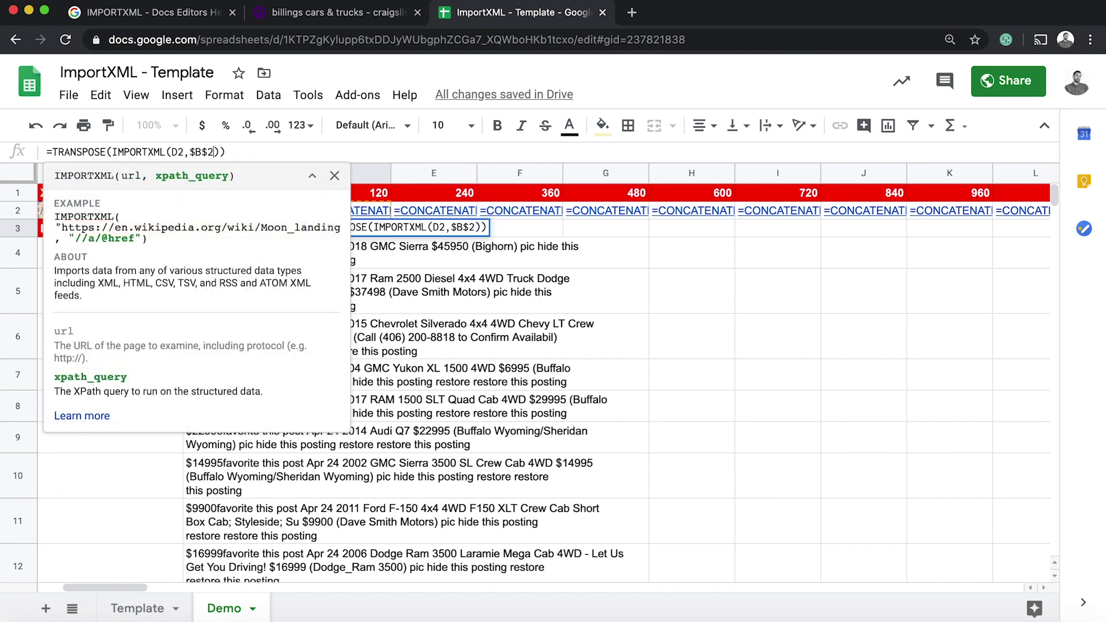
{"action": "key", "text": "Return"}
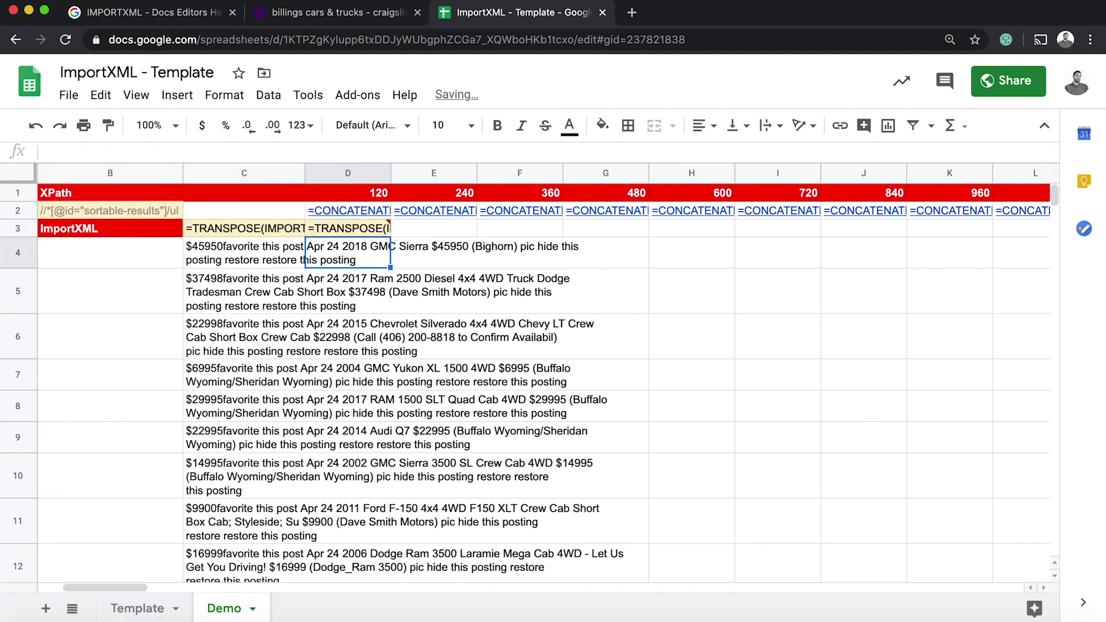
Fill the D3:E3 TRANSPOSE(IMPORTXML) formulas along row 3 to column T
{"action": "left_click", "coordinate": [375, 230]}
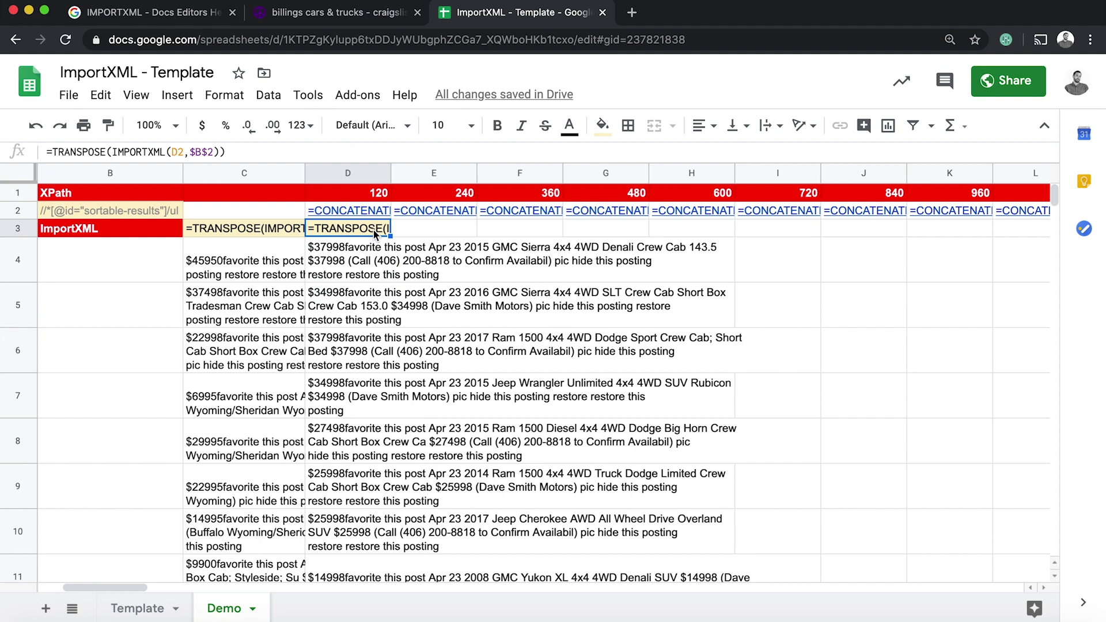
{"action": "left_click", "coordinate": [349, 272]}
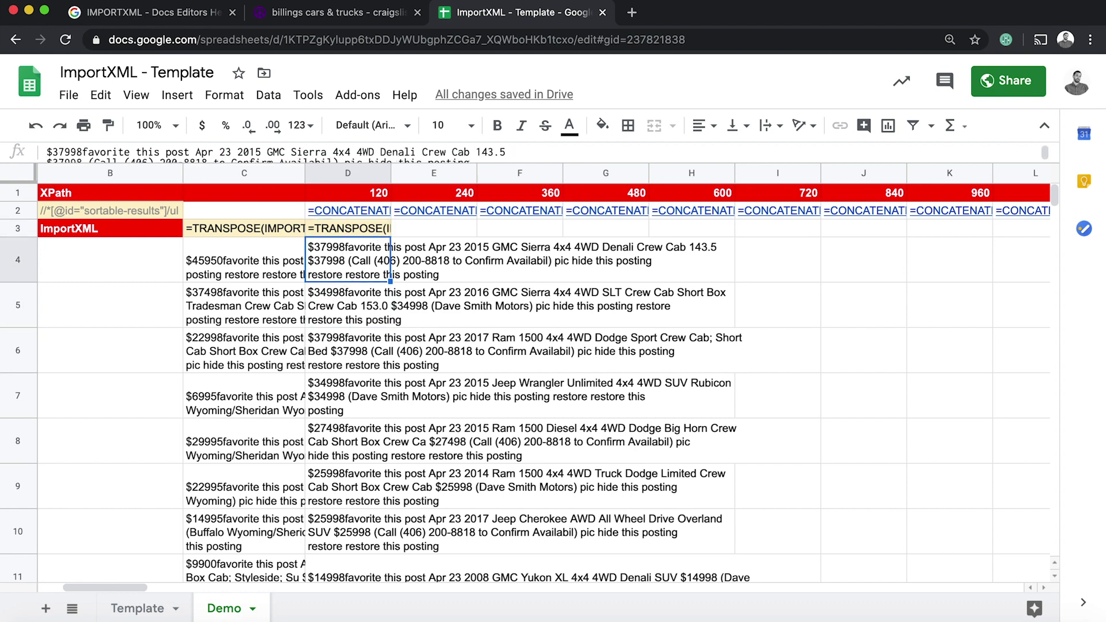
{"action": "left_click", "coordinate": [329, 230]}
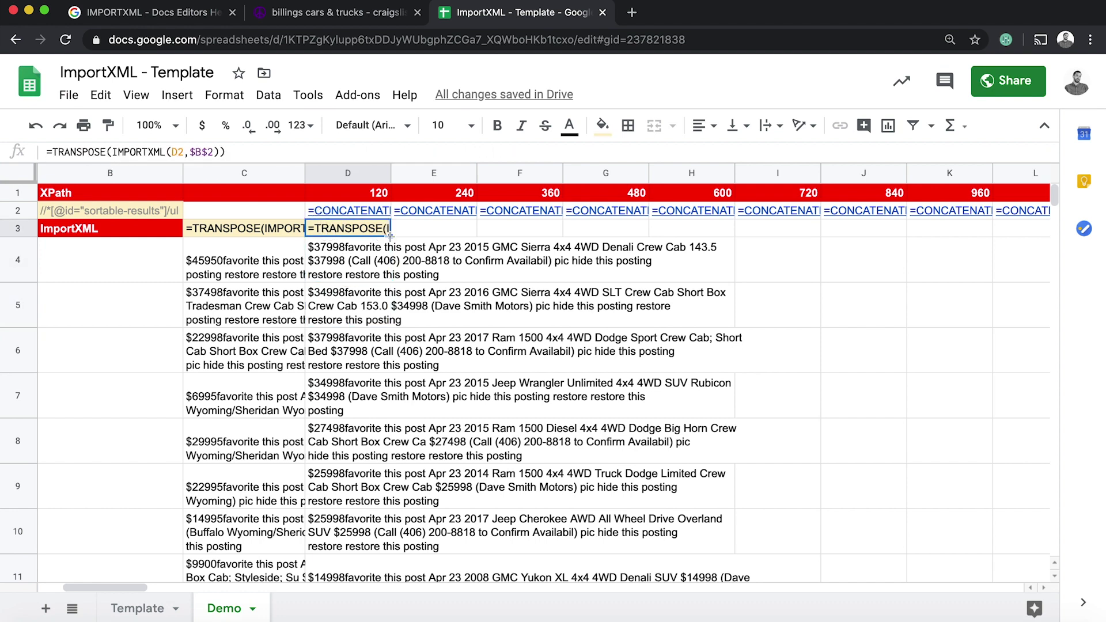
{"action": "left_click_drag", "start_coordinate": [390, 236], "coordinate": [429, 237]}
{"action": "key", "text": "ctrl+z"}
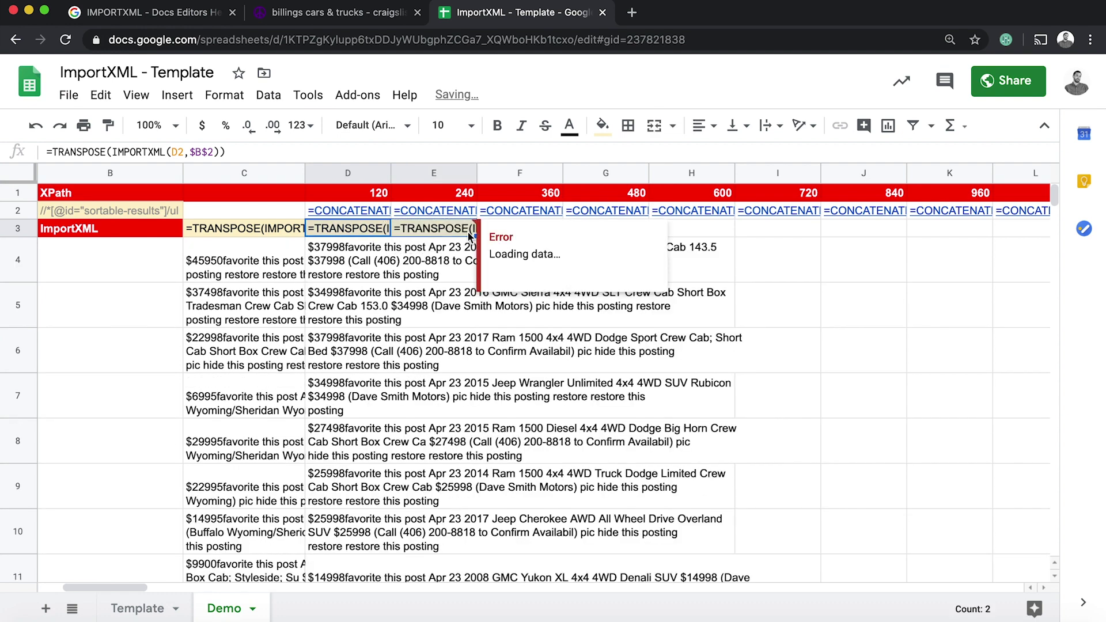
{"action": "left_click", "coordinate": [455, 233]}
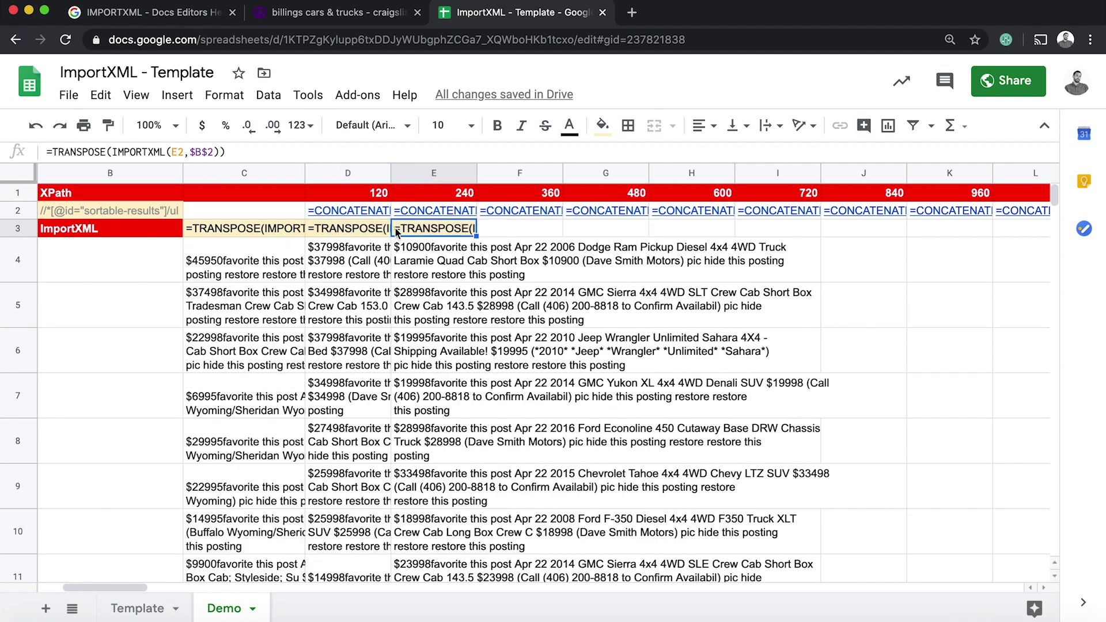
{"action": "left_click", "coordinate": [347, 242]}
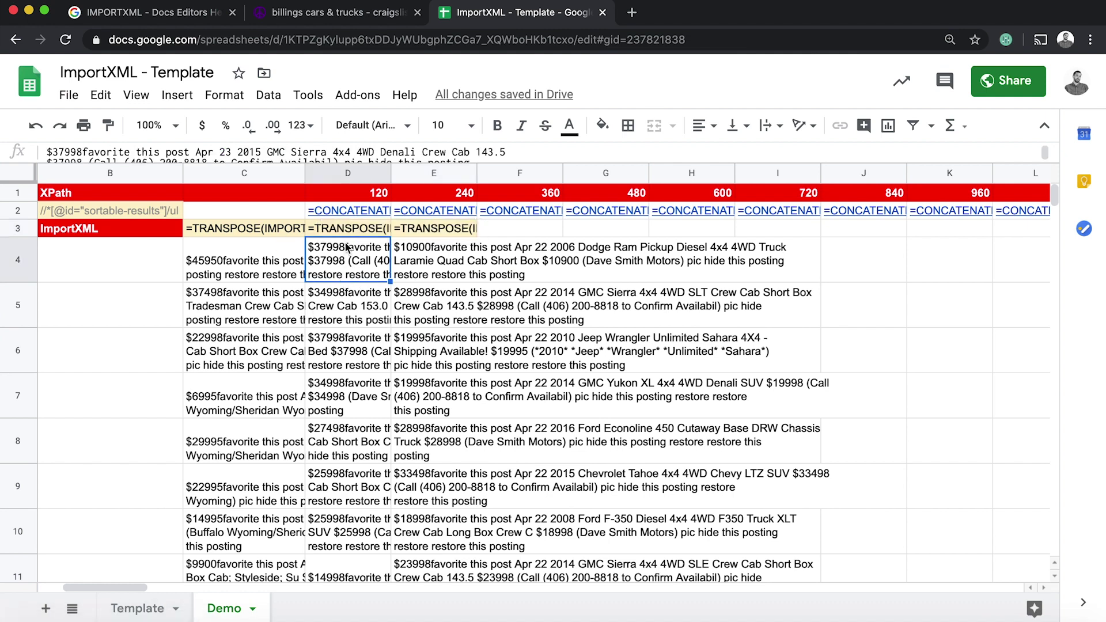
{"action": "left_click_drag", "start_coordinate": [346, 229], "coordinate": [460, 232]}
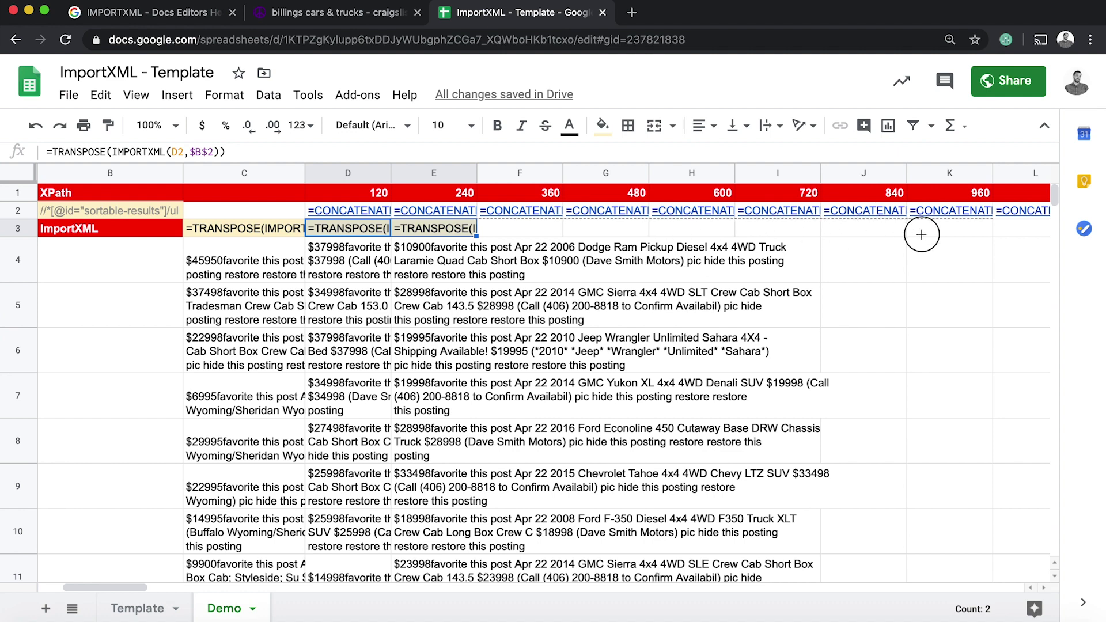
{"action": "left_click_drag", "start_coordinate": [933, 239], "coordinate": [797, 237]}
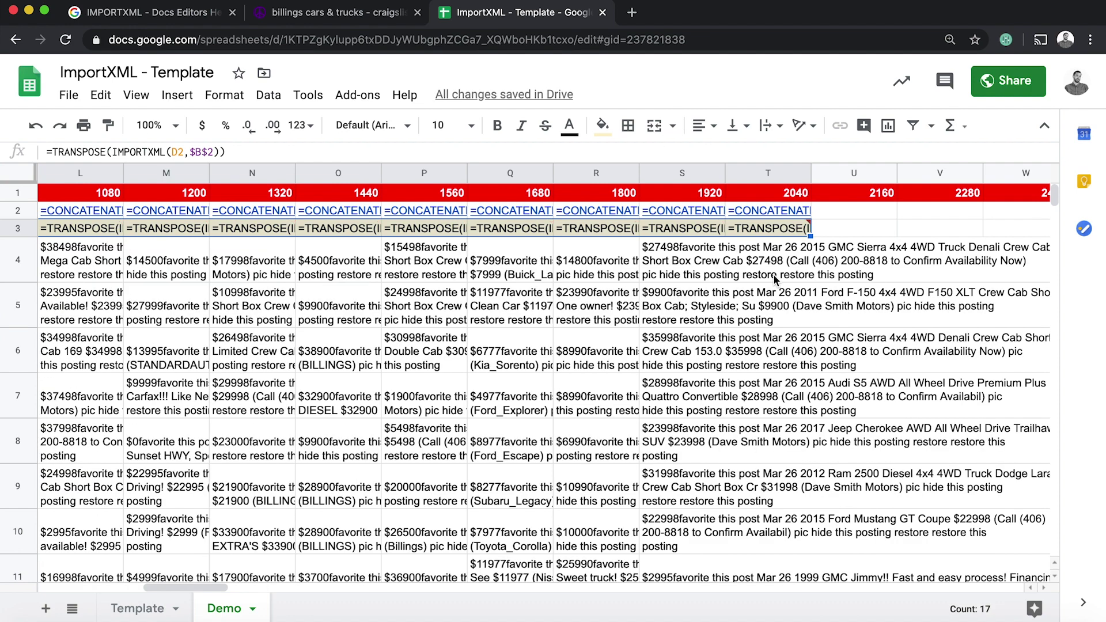
{"action": "left_click", "coordinate": [775, 279]}
{"action": "key", "text": "Up"}
{"action": "key", "text": "ctrl+Down"}
{"action": "key", "text": "ctrl+Down"}
{"action": "key", "text": "ctrl+Up"}
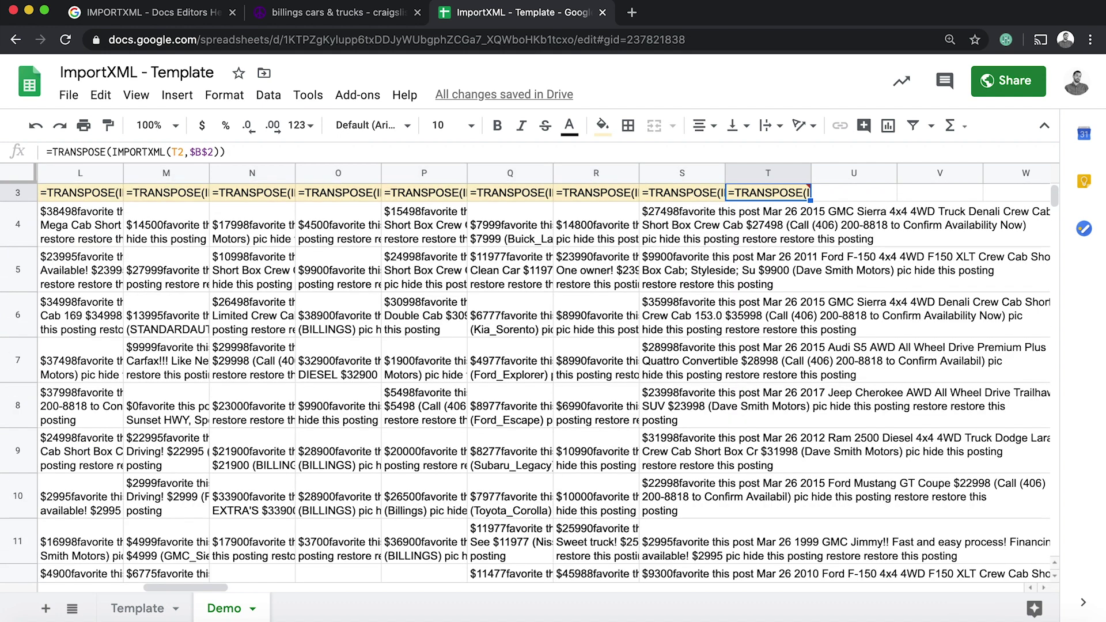
{"action": "key", "text": "Left"}
{"action": "key", "text": "Down"}
{"action": "key", "text": "ctrl+Down"}
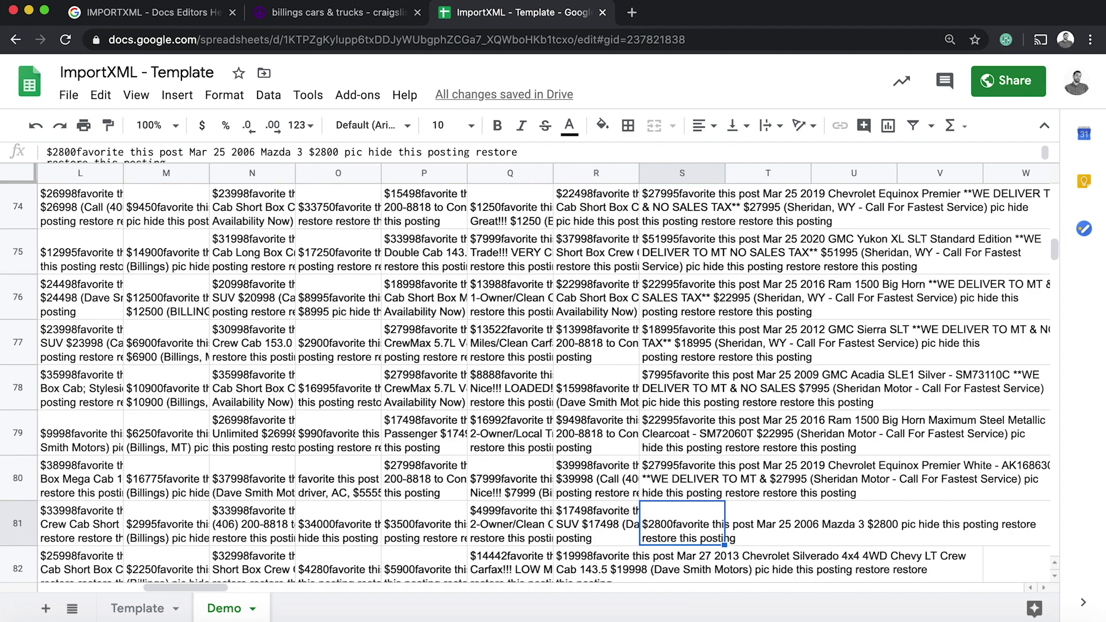
{"action": "key", "text": "Down"}
{"action": "key", "text": "Down"}
{"action": "key", "text": "Down"}
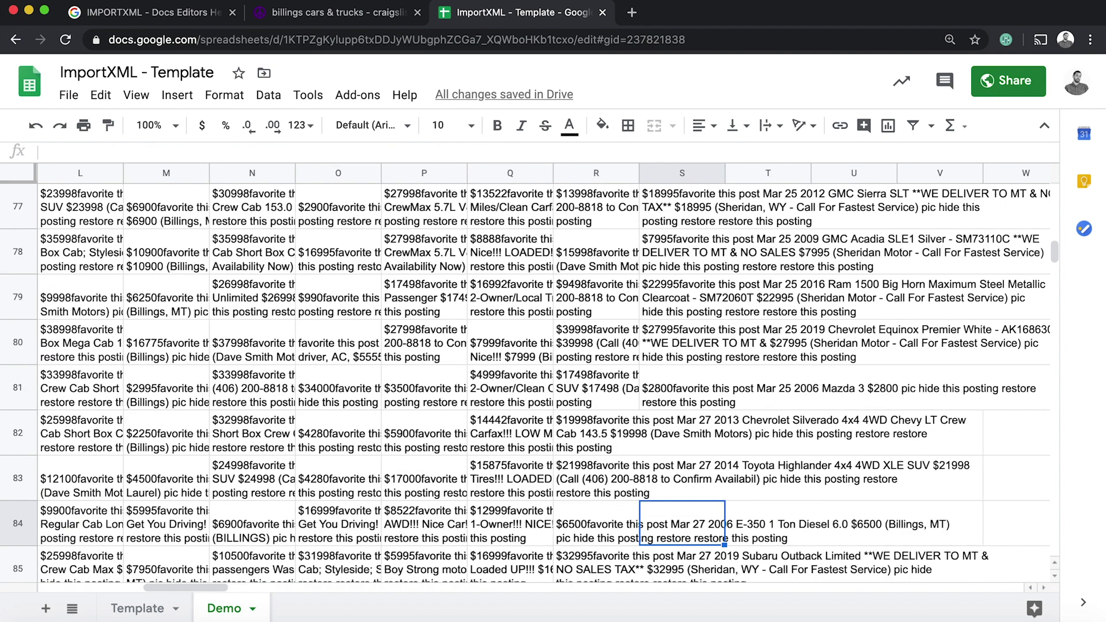
{"action": "key", "text": "Up"}
{"action": "key", "text": "Up"}
{"action": "key", "text": "Up"}
{"action": "key", "text": "Up"}
{"action": "key", "text": "Down"}
{"action": "key", "text": "Up"}
{"action": "key", "text": "Down"}
{"action": "key", "text": "Up"}
{"action": "key", "text": "Down"}
{"action": "key", "text": "Down"}
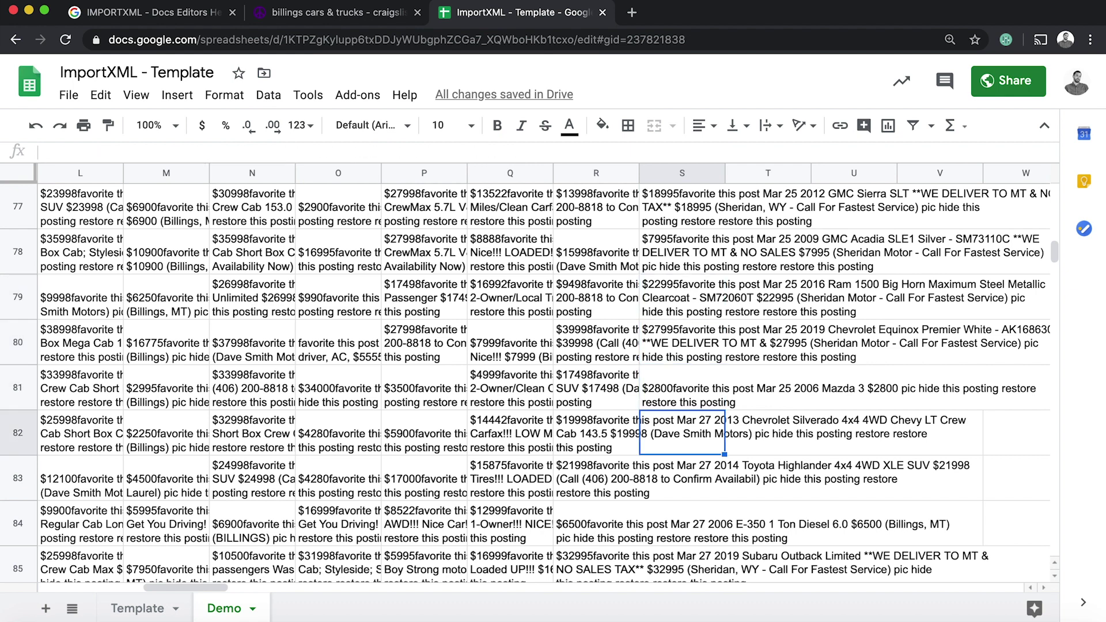
{"action": "key", "text": "Up"}
{"action": "key", "text": "Down"}
{"action": "key", "text": "Up"}
{"action": "key", "text": "Down"}
{"action": "scroll", "coordinate": [542, 380], "scroll_direction": "down", "scroll_amount": 10}
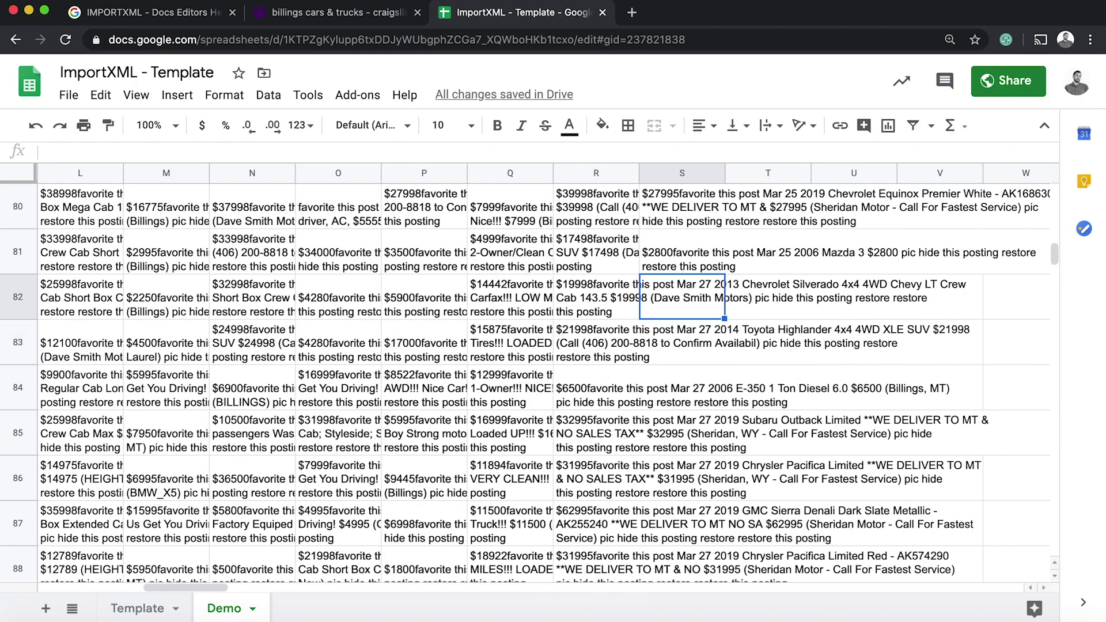
{"action": "scroll", "coordinate": [541, 380], "scroll_direction": "down", "scroll_amount": 15}
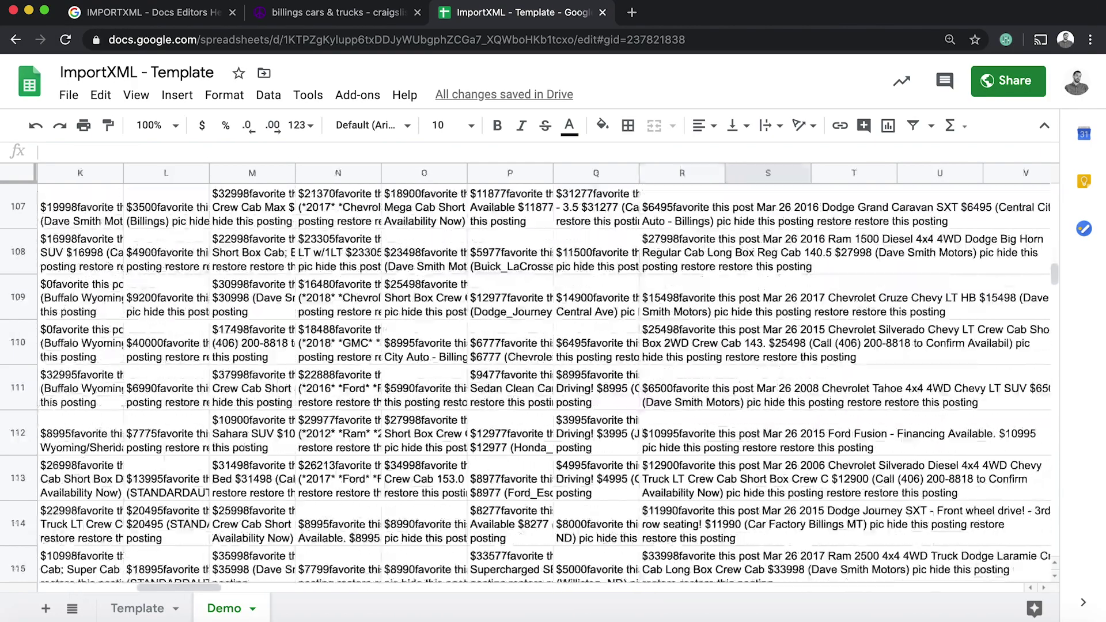
{"action": "scroll", "coordinate": [542, 374], "scroll_direction": "up", "scroll_amount": 1}
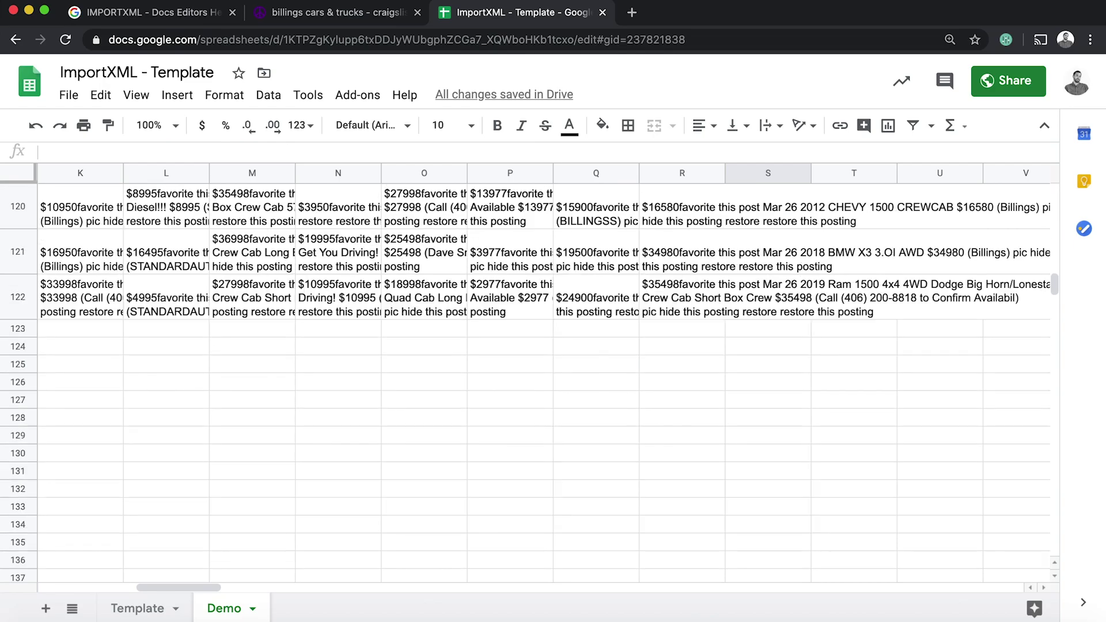
{"action": "left_click", "coordinate": [523, 299]}
{"action": "scroll", "coordinate": [522, 299], "scroll_direction": "left", "scroll_amount": 10}
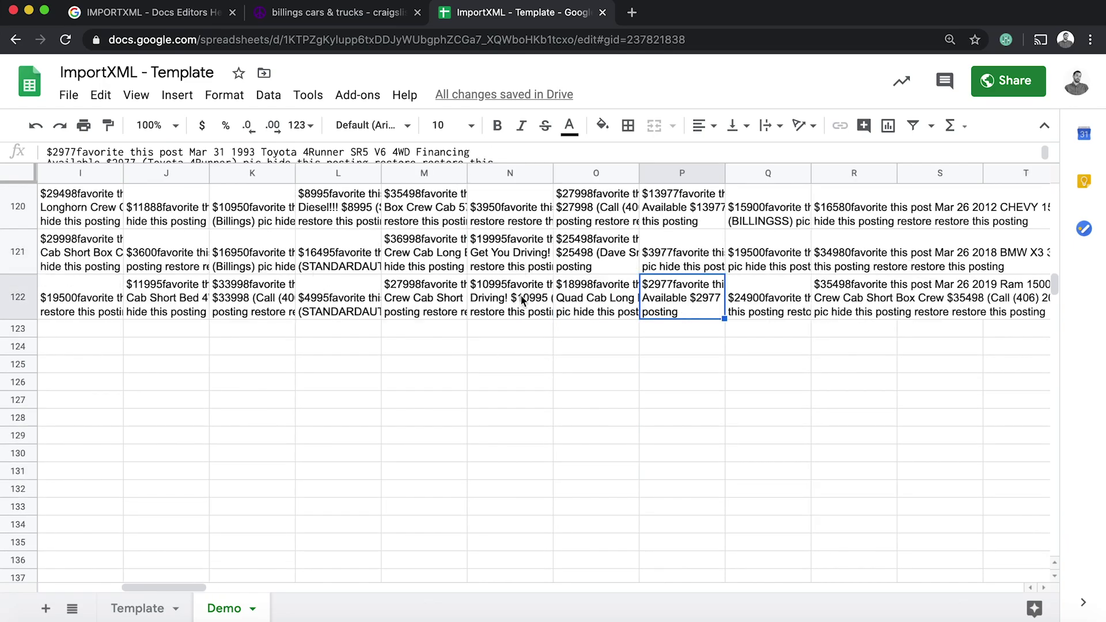
{"action": "scroll", "coordinate": [523, 299], "scroll_direction": "up", "scroll_amount": 15}
{"action": "scroll", "coordinate": [522, 299], "scroll_direction": "up", "scroll_amount": 20}
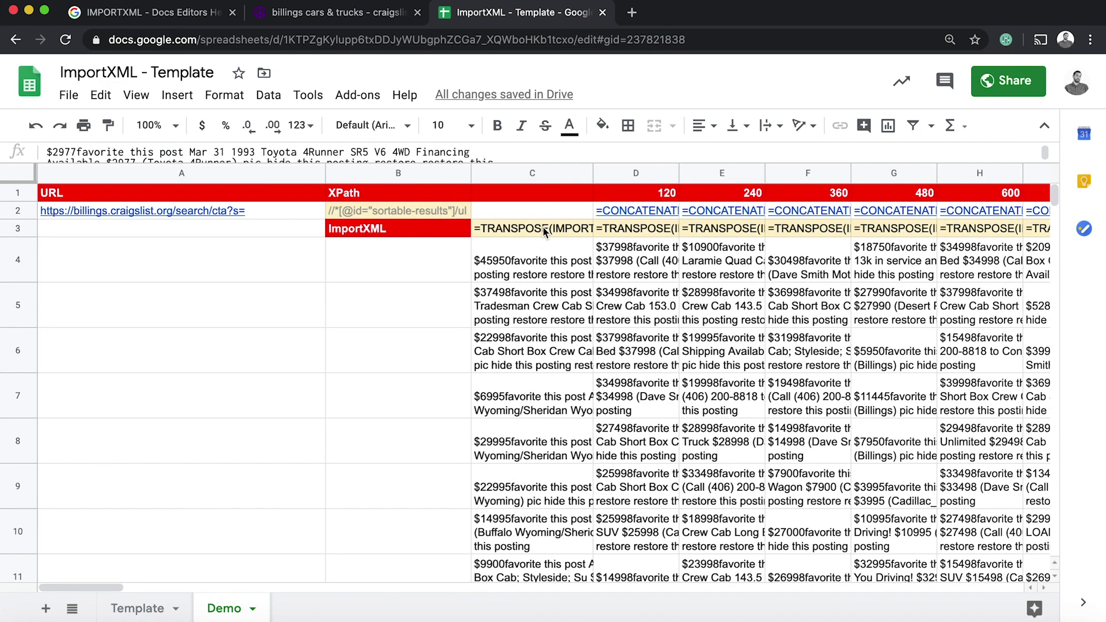
{"action": "left_click", "coordinate": [522, 258]}
{"action": "left_click", "coordinate": [507, 311]}
{"action": "left_click", "coordinate": [510, 279]}
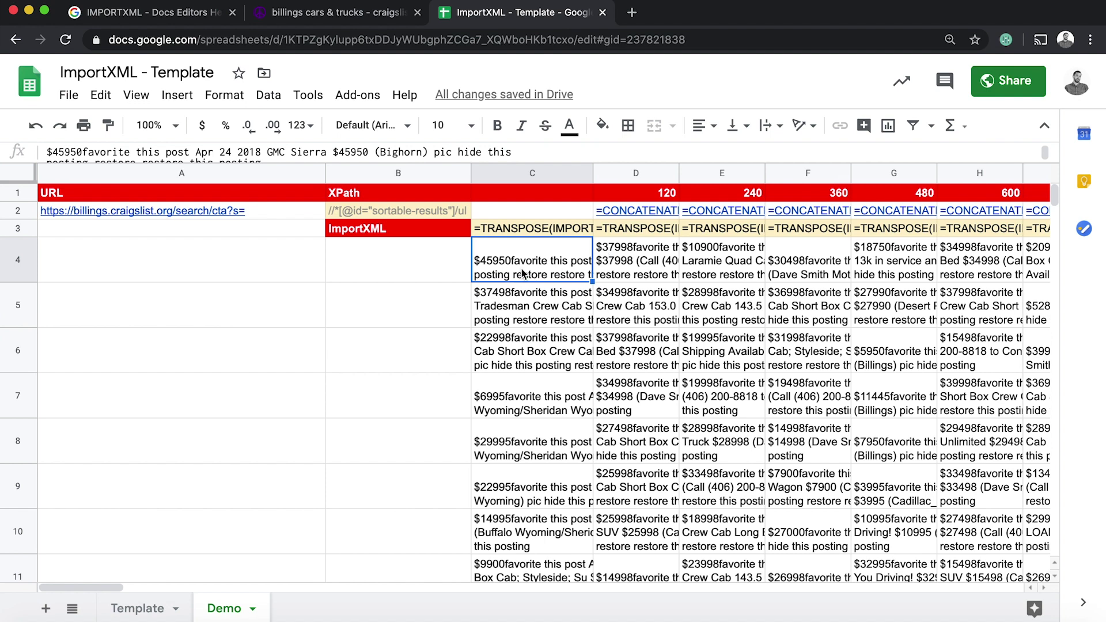
Select the column C listings and add a new sheet named Clean
{"action": "key", "text": "ctrl+shift+Down"}
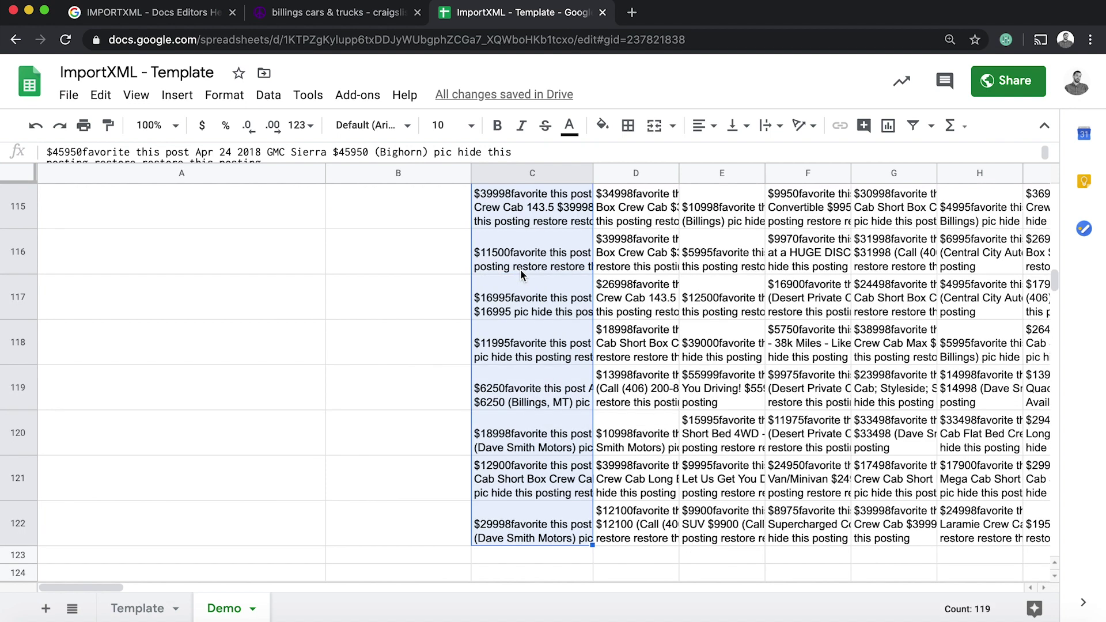
{"action": "left_click", "coordinate": [46, 609]}
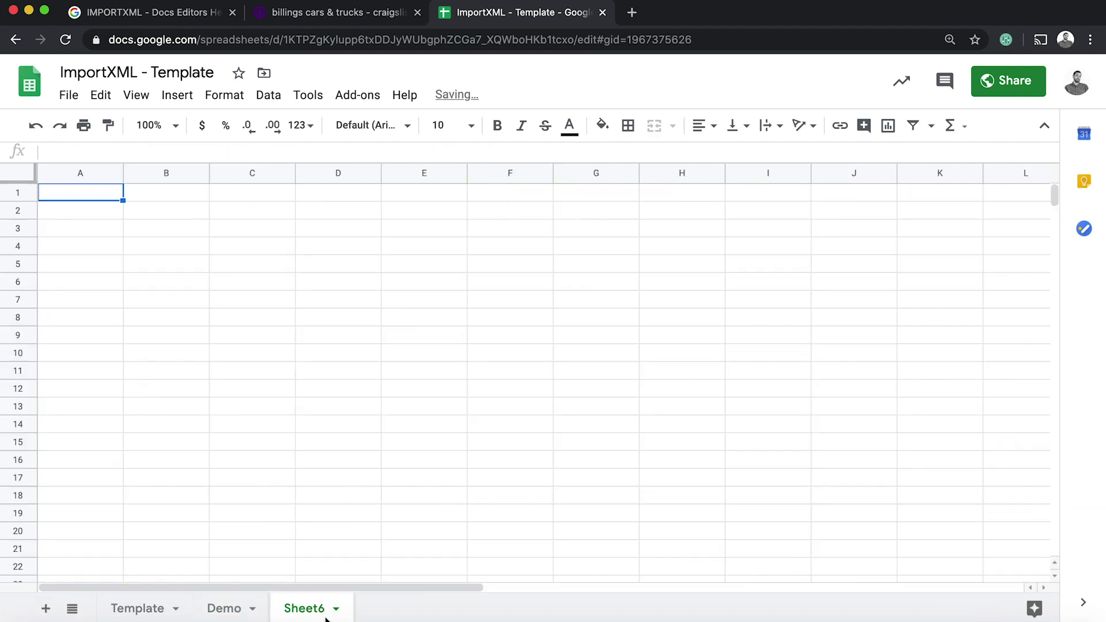
{"action": "double_click", "coordinate": [311, 611]}
{"action": "type", "text": "Clean"}
{"action": "key", "text": "Return"}
Paste the 119 listings into column A of Clean and select that column
{"action": "key", "text": "ctrl+v"}
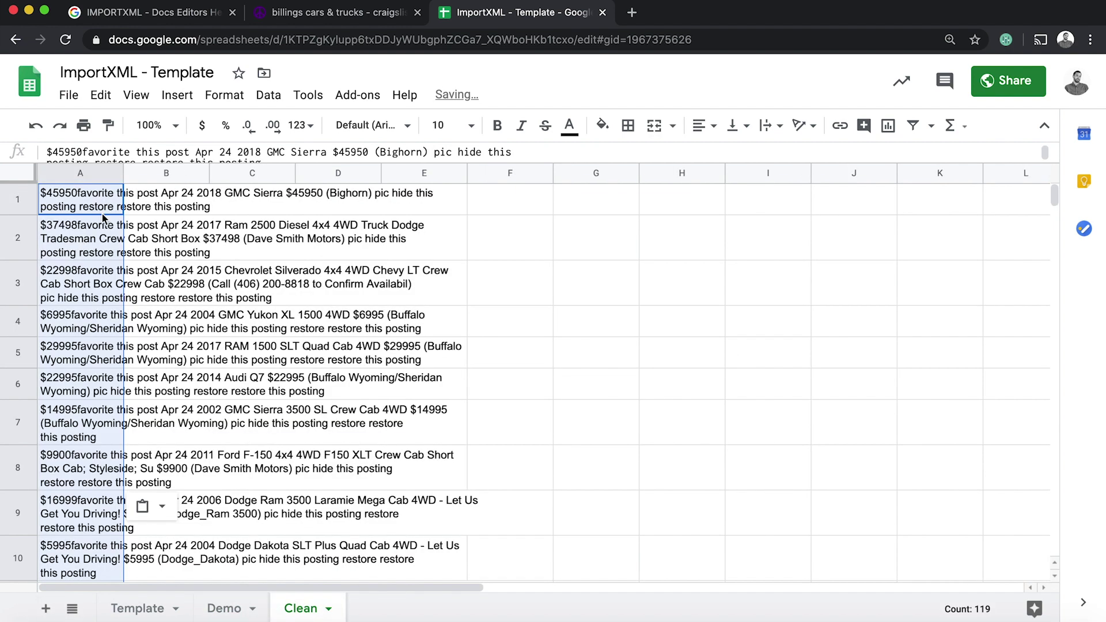
{"action": "left_click", "coordinate": [92, 231]}
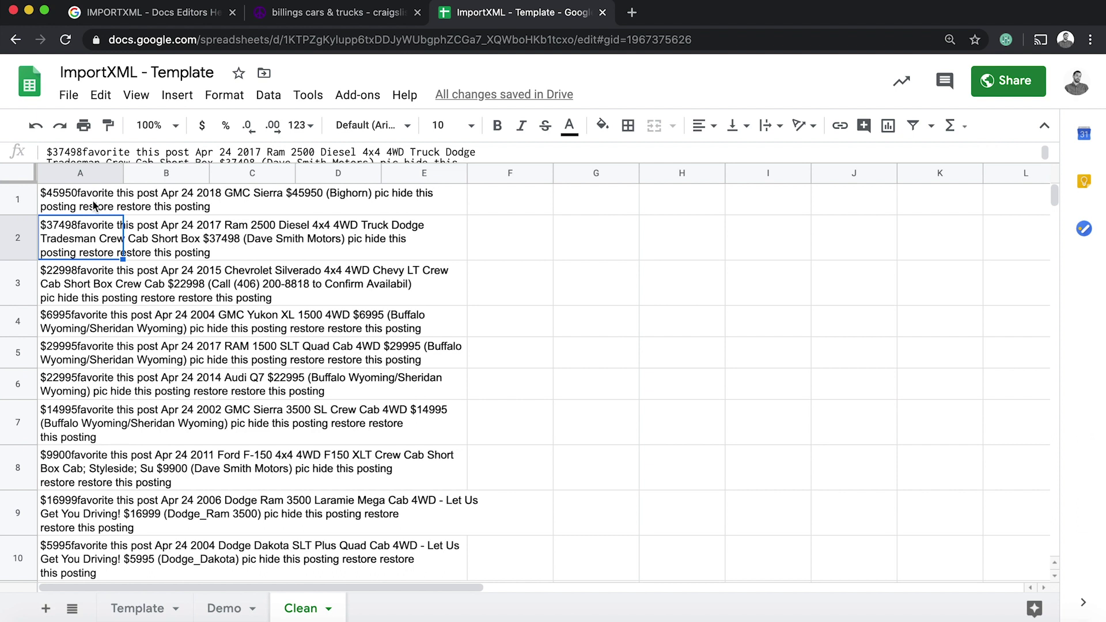
{"action": "left_click", "coordinate": [75, 174]}
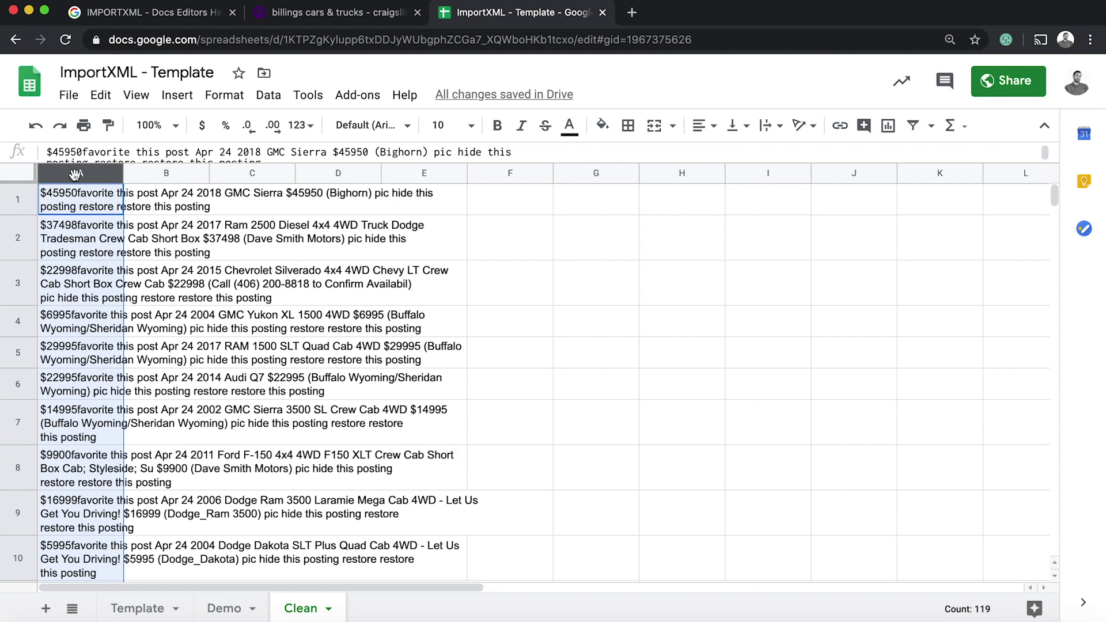
{"action": "right_click", "coordinate": [75, 174]}
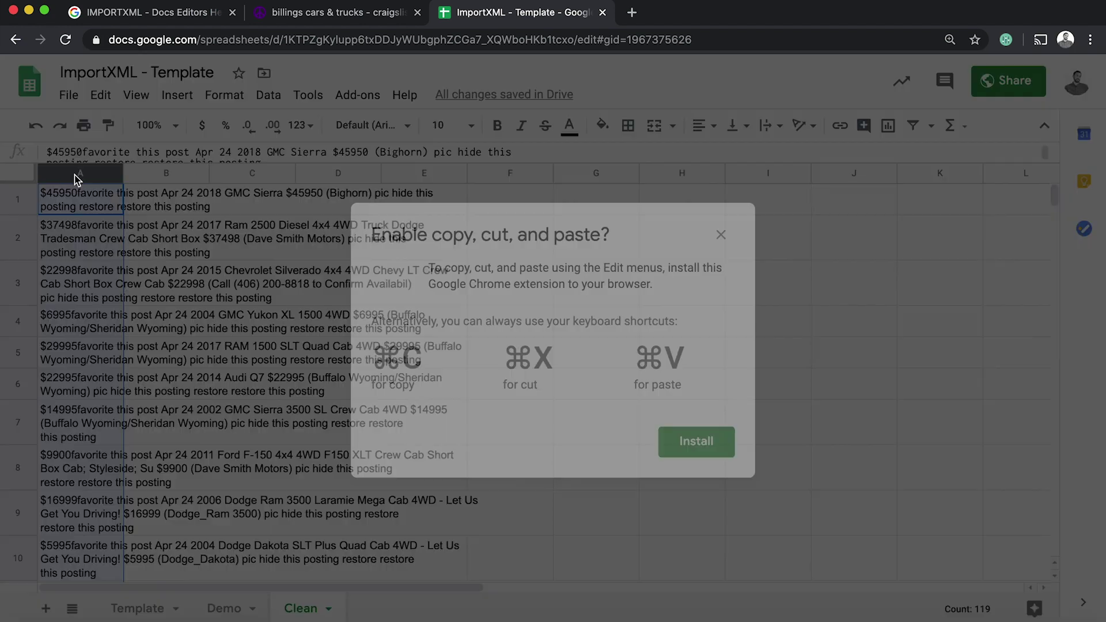
{"action": "left_click", "coordinate": [721, 235]}
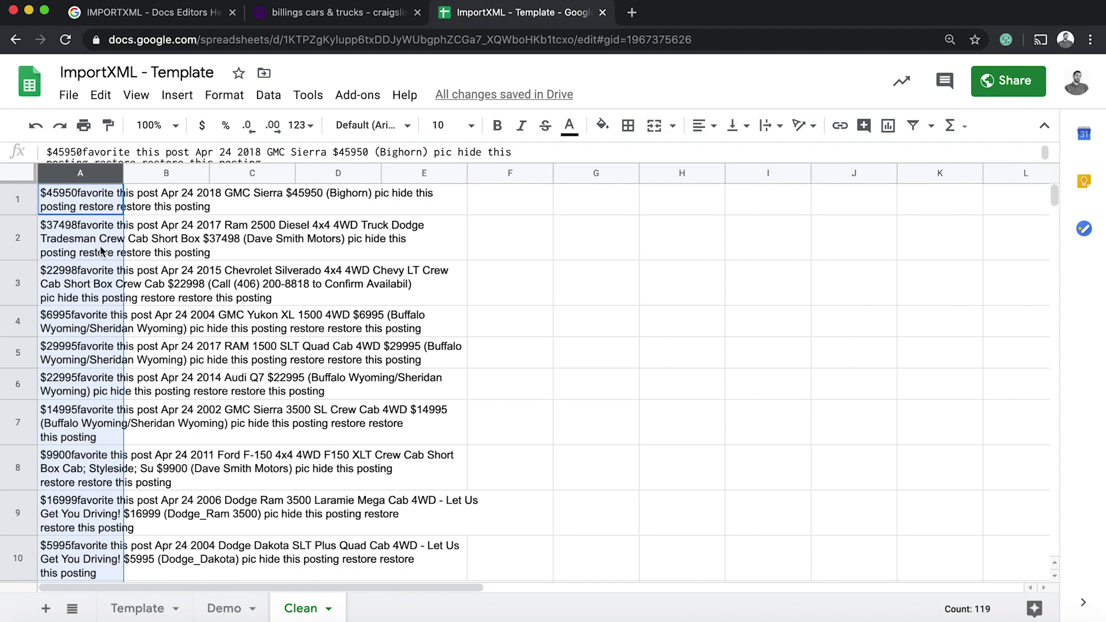
{"action": "left_click", "coordinate": [340, 12]}
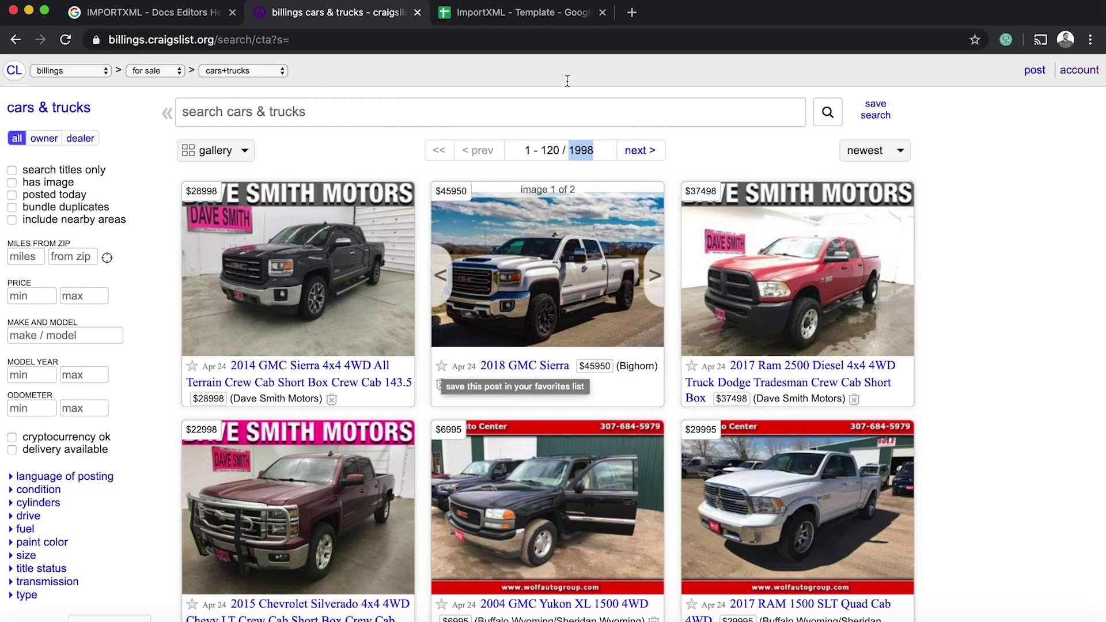
{"action": "left_click", "coordinate": [542, 22]}
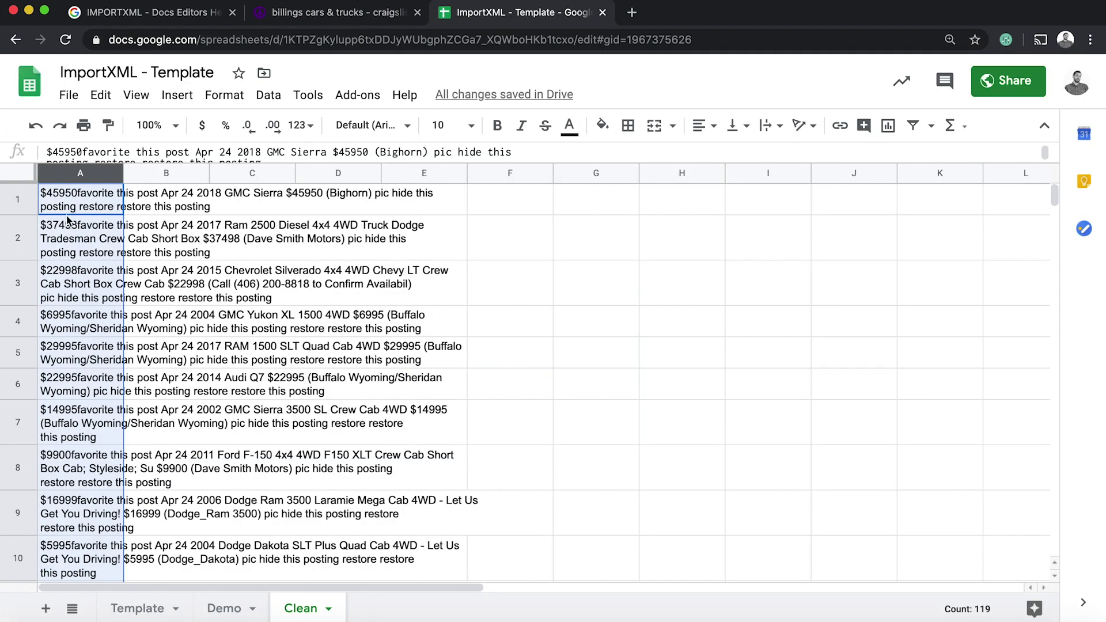
Split column A's listings into columns using the custom separator 'favorite'
{"action": "left_click", "coordinate": [306, 95]}
{"action": "mouse_move", "coordinate": [269, 96]}
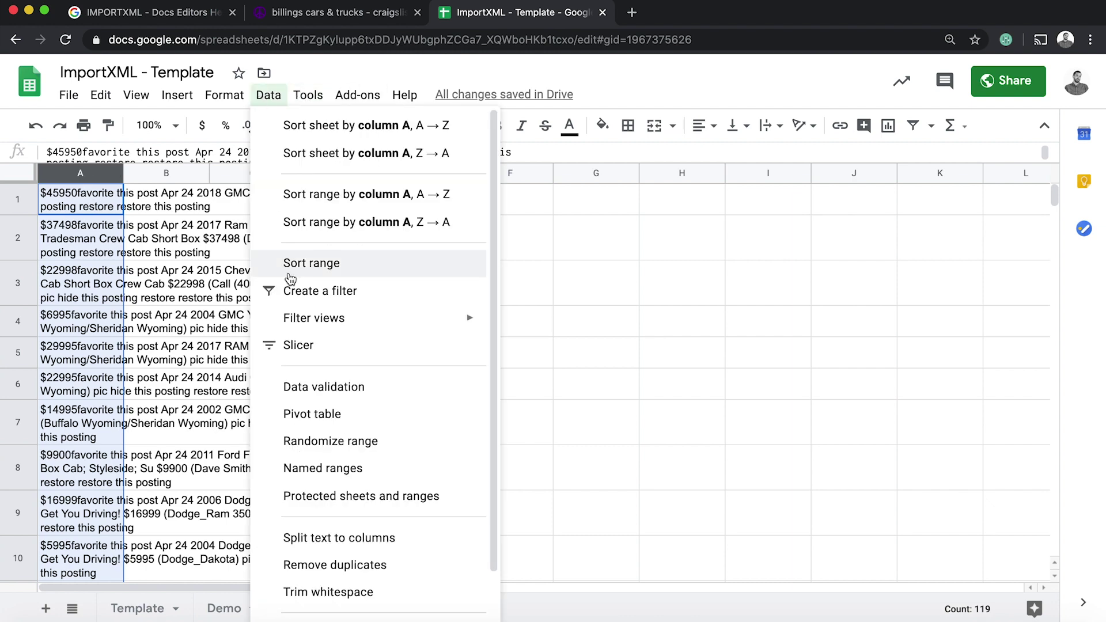
{"action": "left_click", "coordinate": [318, 537]}
{"action": "left_click", "coordinate": [124, 462]}
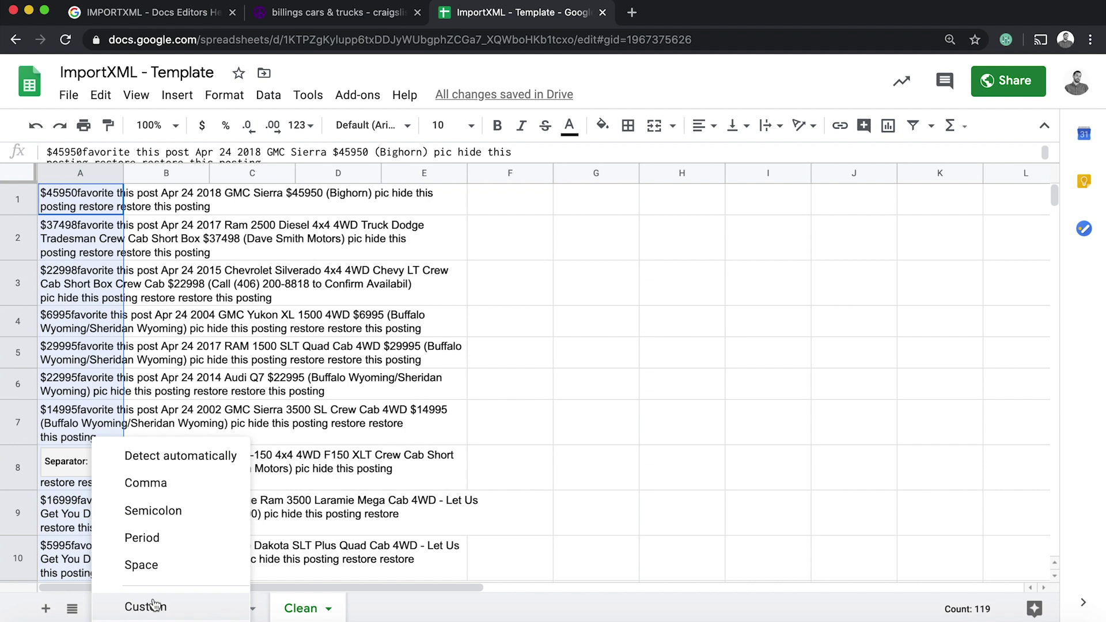
{"action": "left_click", "coordinate": [153, 604]}
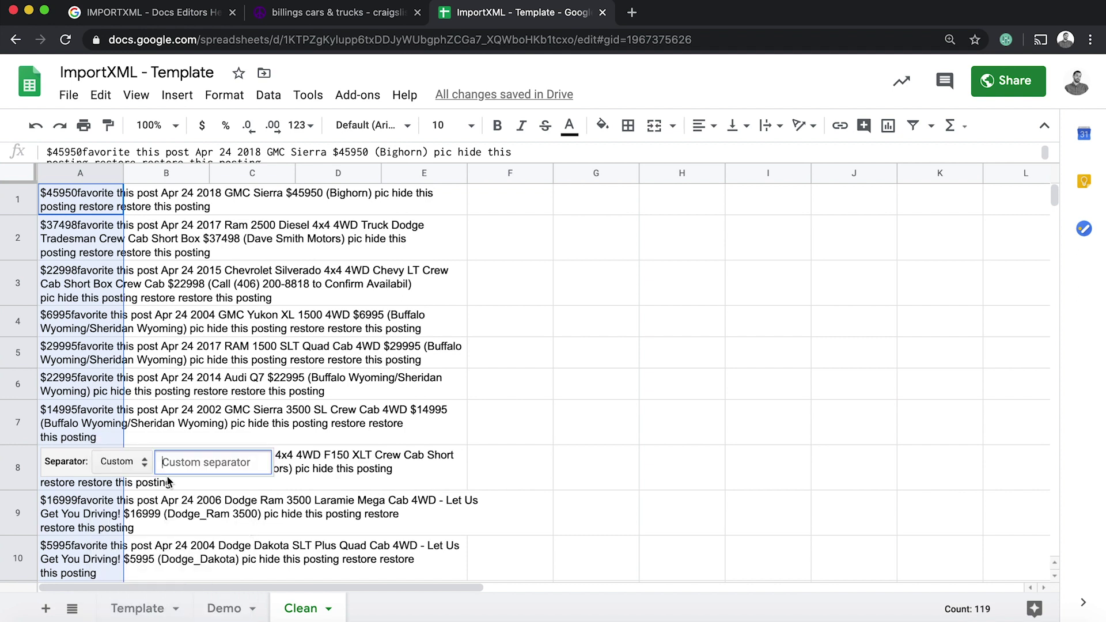
{"action": "type", "text": "fac"}
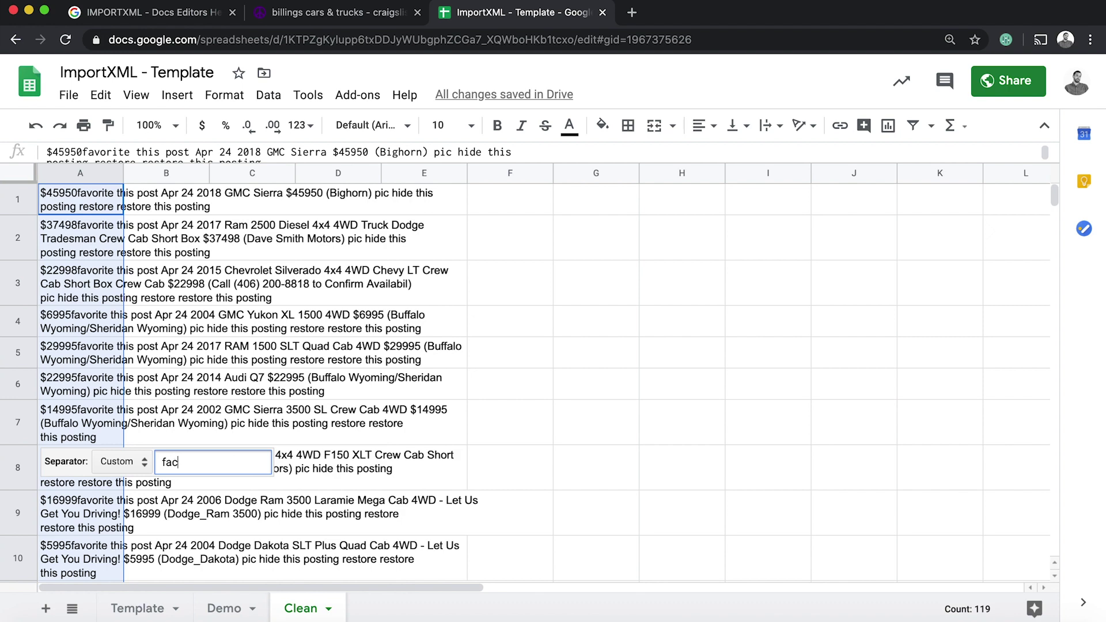
{"action": "key", "text": "BackSpace"}
{"action": "type", "text": "vorite"}
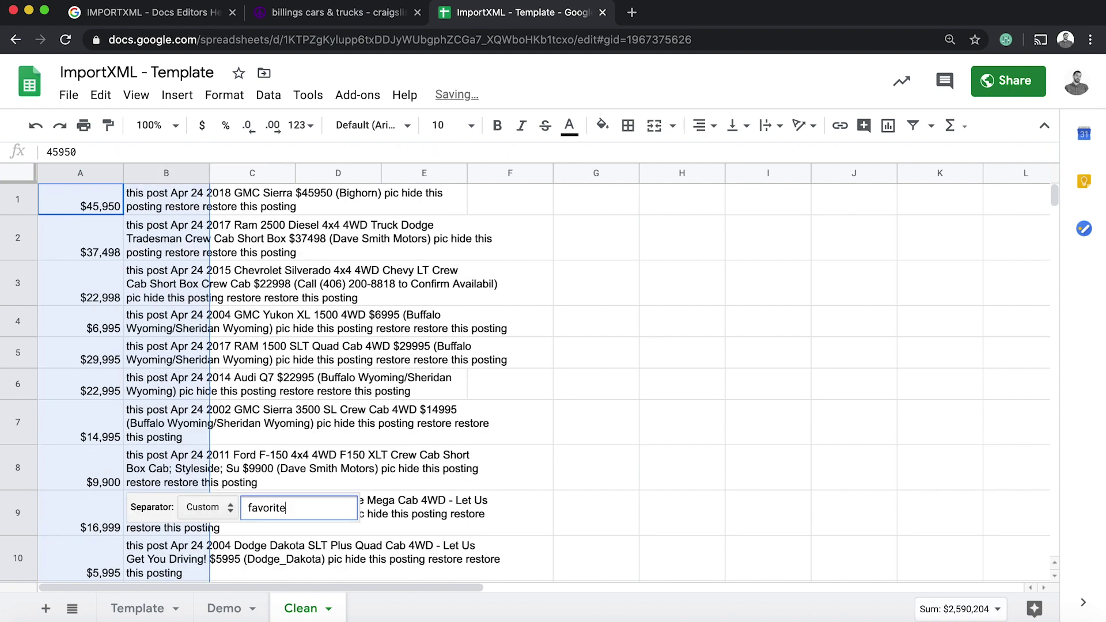
{"action": "left_click", "coordinate": [81, 393]}
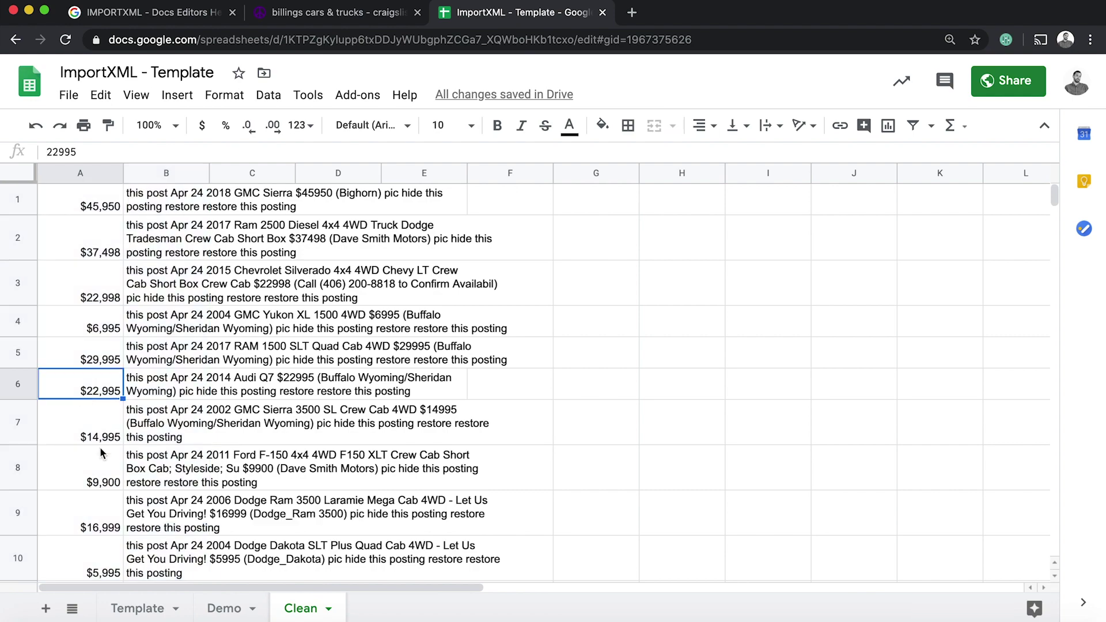
{"action": "scroll", "coordinate": [101, 453], "scroll_direction": "down", "scroll_amount": 20}
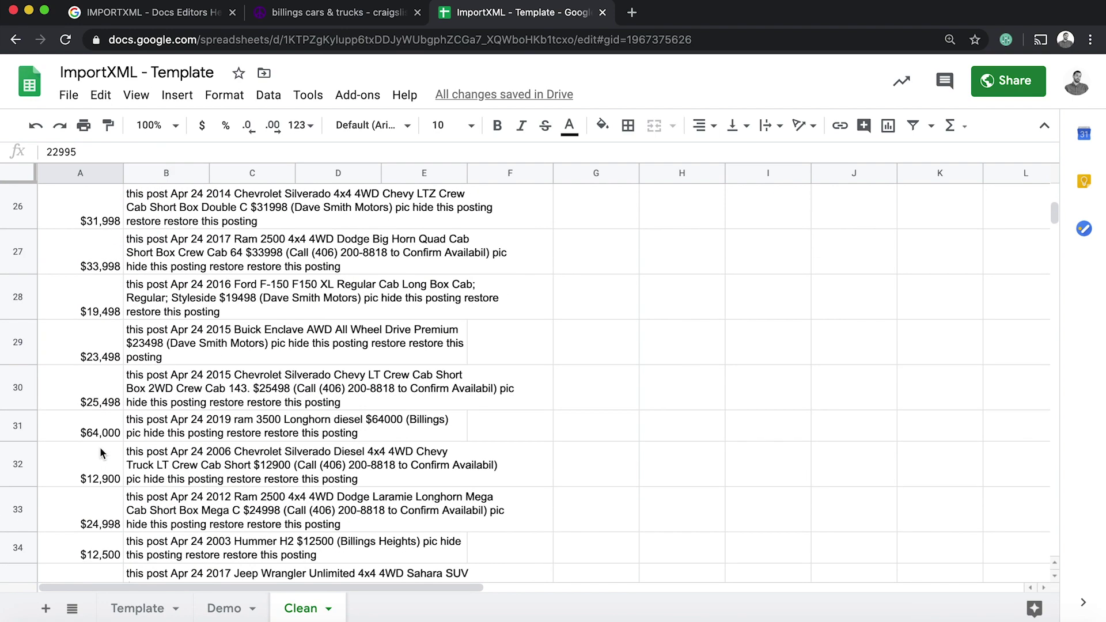
{"action": "scroll", "coordinate": [101, 453], "scroll_direction": "up", "scroll_amount": 20}
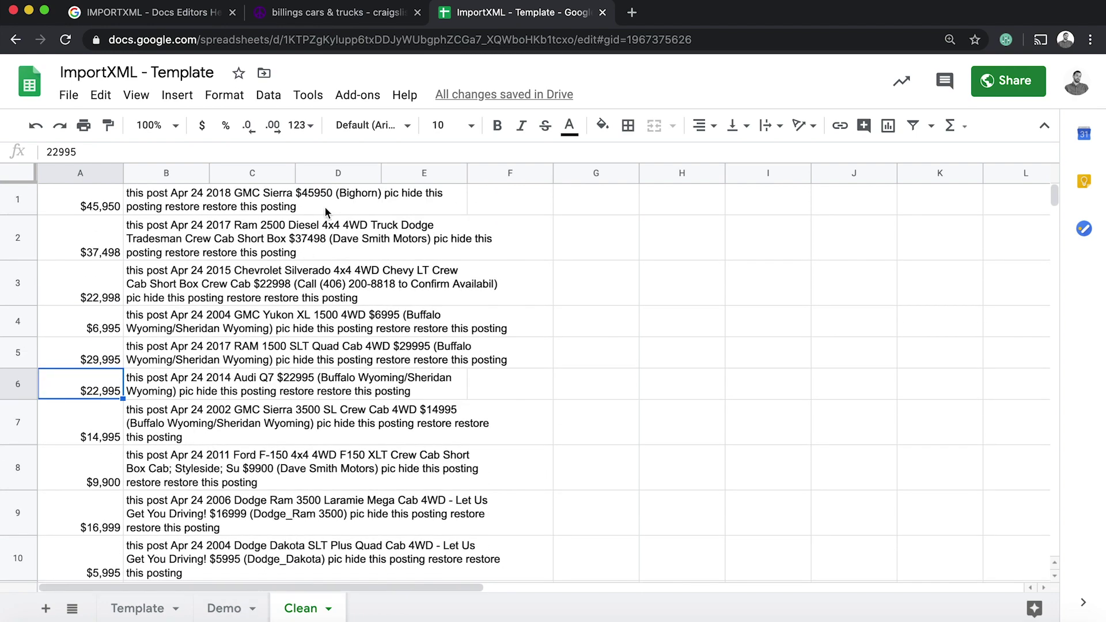